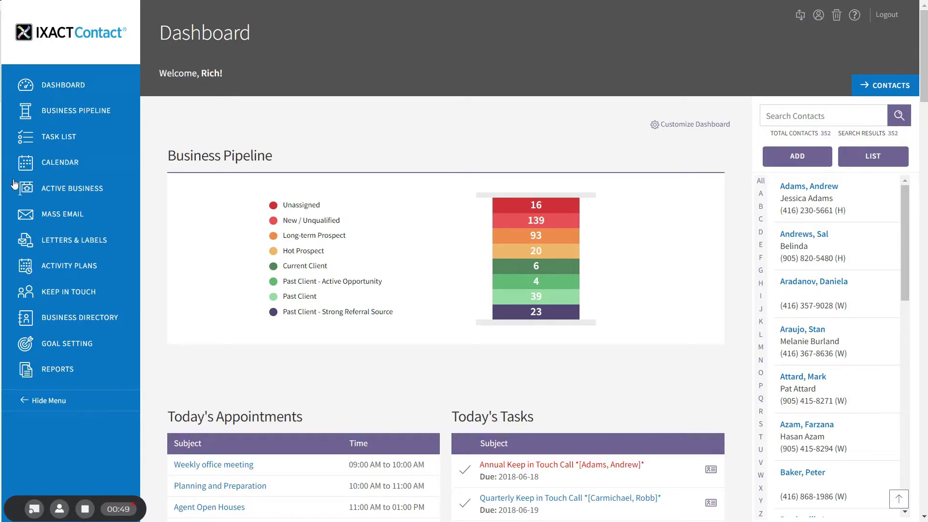
Step: Open the Monthly e-Newsletter setup and change the subject to 'June Monthly Real Estate Update'
{"action": "left_click", "coordinate": [61, 214]}
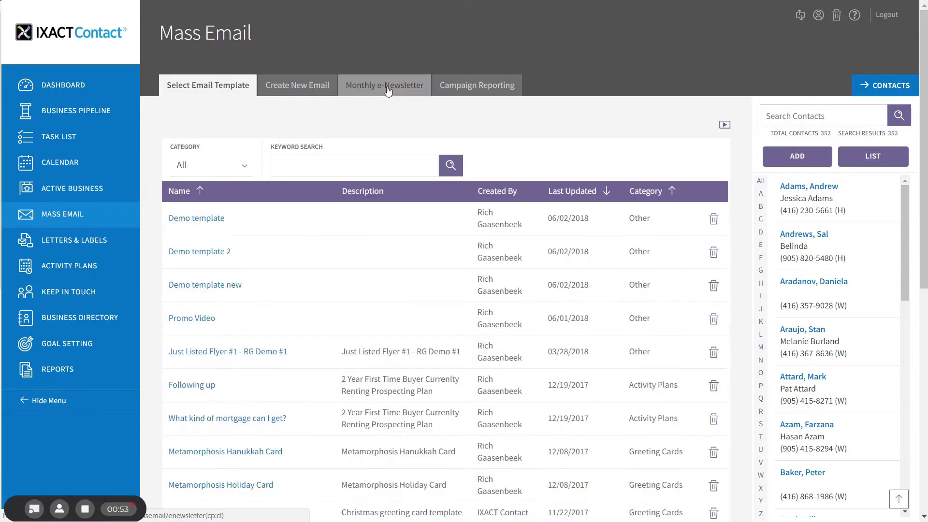
{"action": "left_click", "coordinate": [388, 90]}
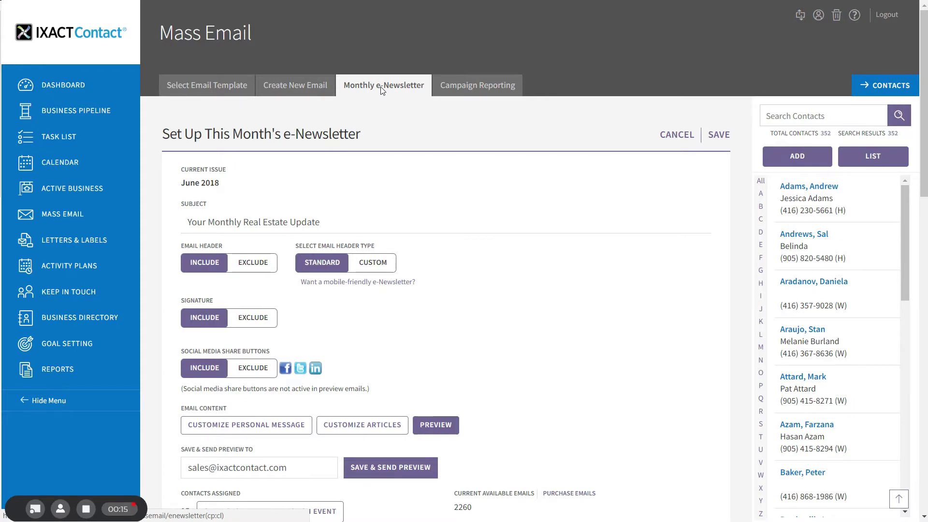
{"action": "double_click", "coordinate": [196, 222]}
{"action": "type", "text": "June"}
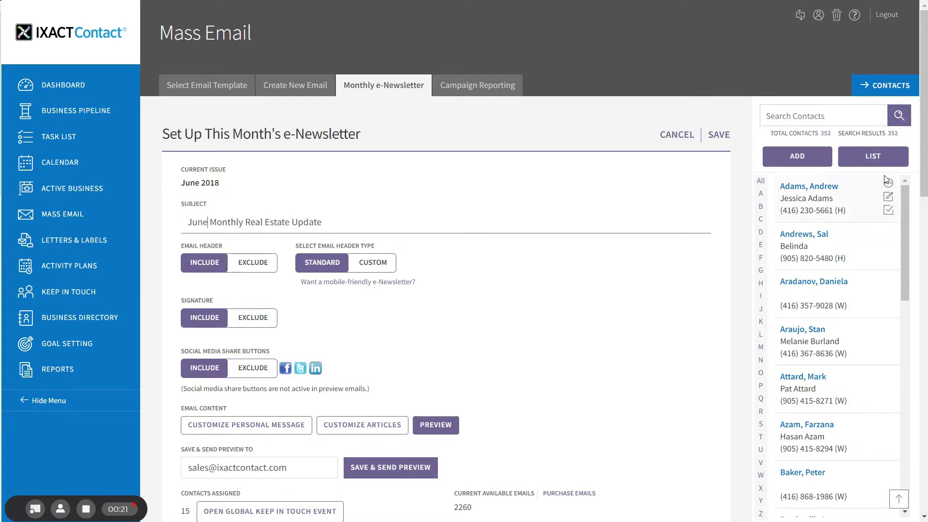
{"action": "left_click_drag", "start_coordinate": [923, 157], "coordinate": [923, 189]}
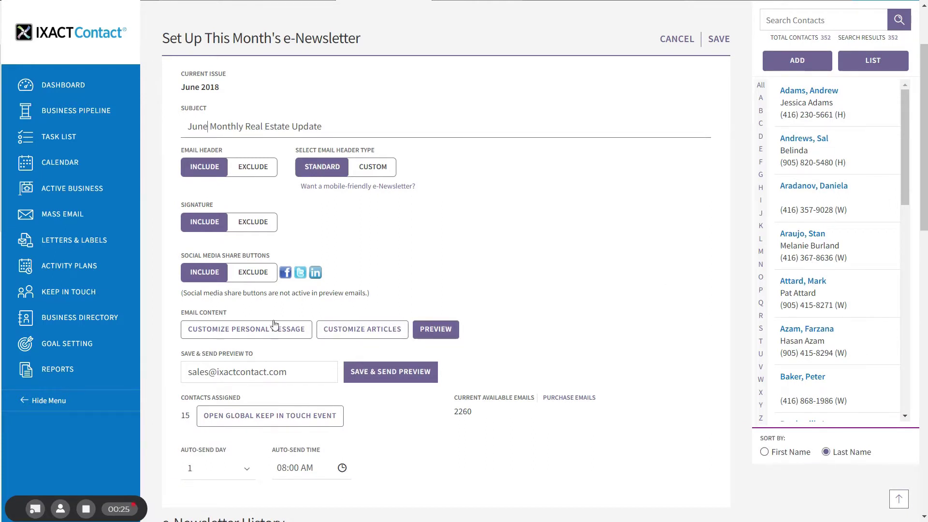
Step: Review the newsletter's personal message text, then save the June newsletter setup
{"action": "left_click", "coordinate": [243, 331]}
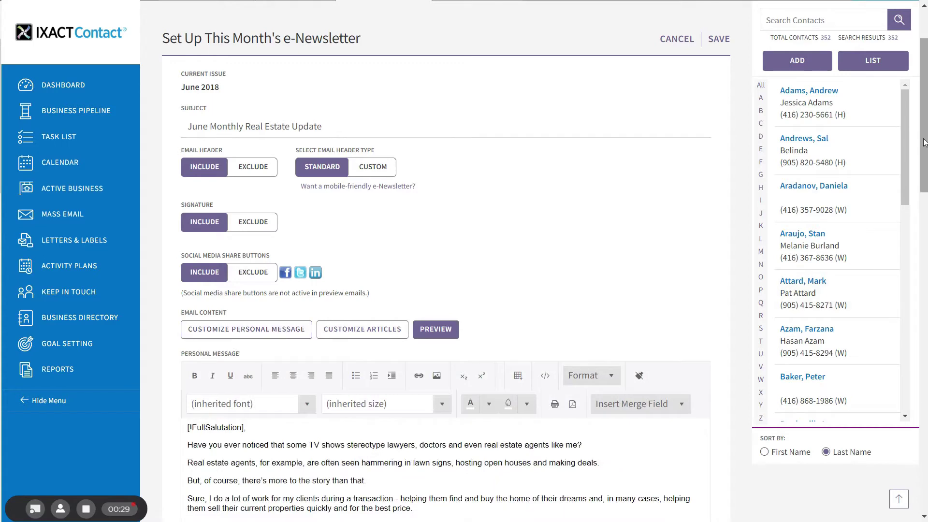
{"action": "scroll", "coordinate": [410, 278], "scroll_direction": "down", "scroll_amount": 3}
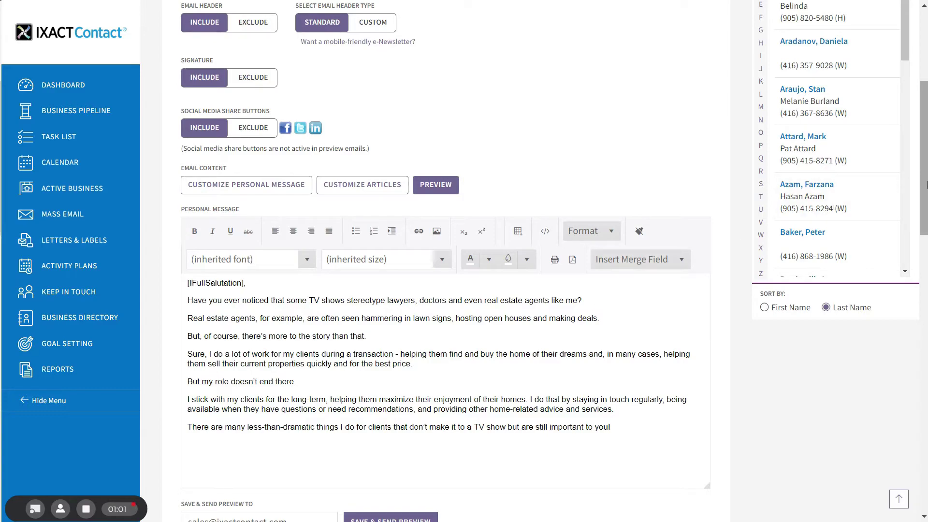
{"action": "left_click_drag", "start_coordinate": [927, 183], "coordinate": [926, 111]}
{"action": "left_click", "coordinate": [719, 135]}
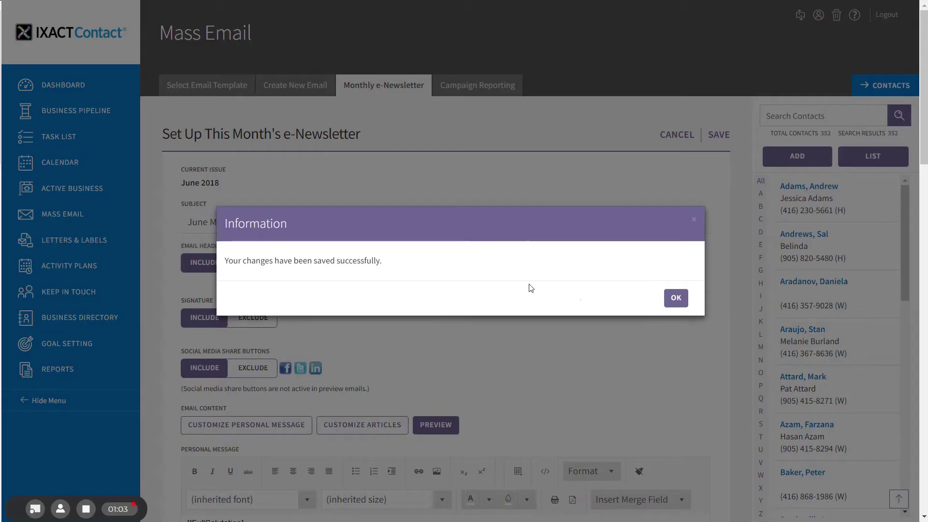
Step: Dismiss the save confirmation and list this month's articles, starting with 'Deciding on a Discretionary Move'
{"action": "left_click", "coordinate": [676, 298]}
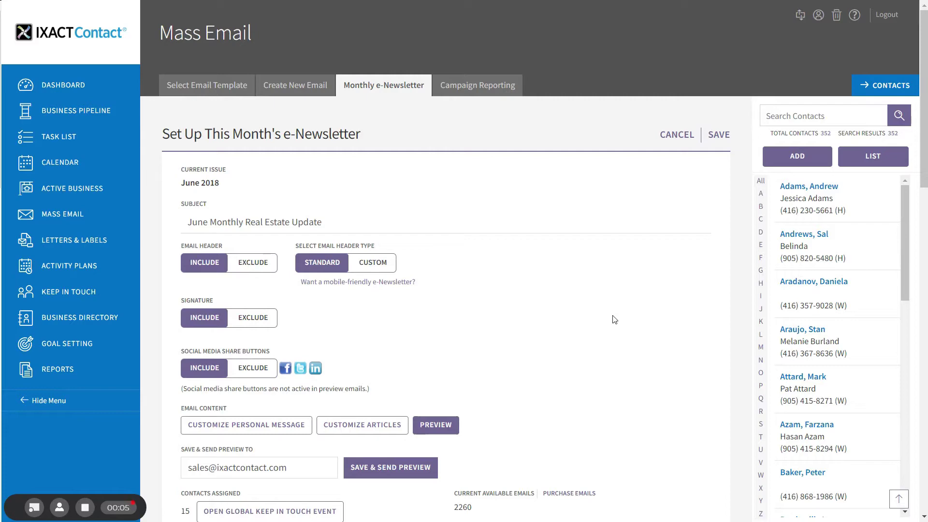
{"action": "left_click", "coordinate": [362, 423]}
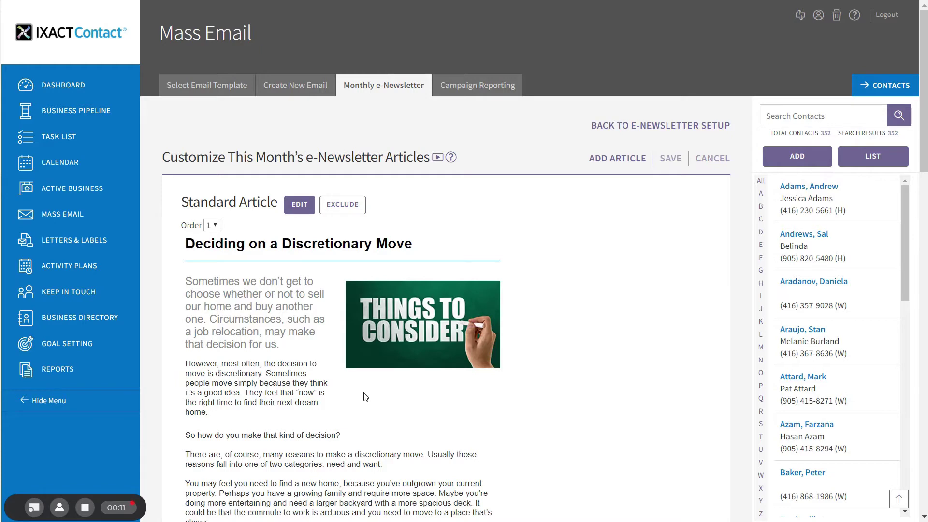
{"action": "mouse_move", "coordinate": [924, 141]}
{"action": "left_mouse_down"}
{"action": "mouse_move", "coordinate": [926, 324]}
{"action": "mouse_move", "coordinate": [926, 128]}
{"action": "left_mouse_up"}
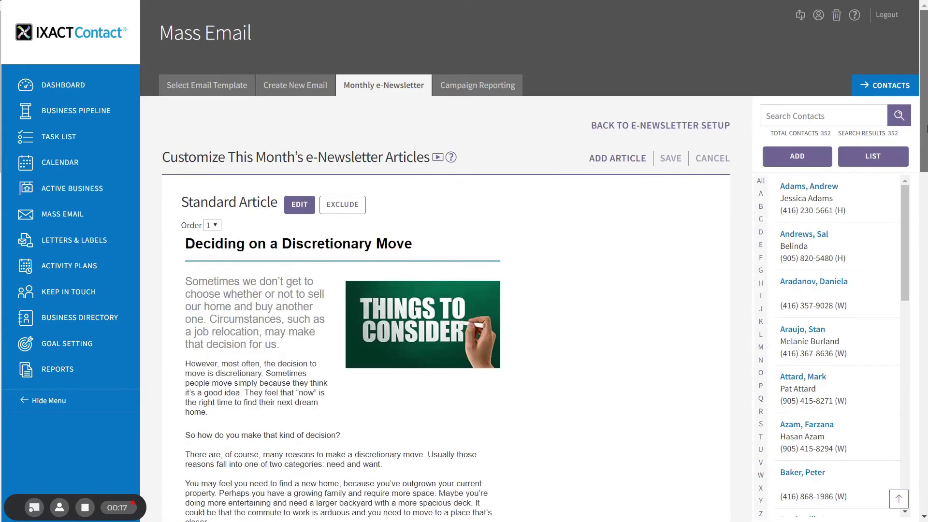
{"action": "mouse_move", "coordinate": [855, 215]}
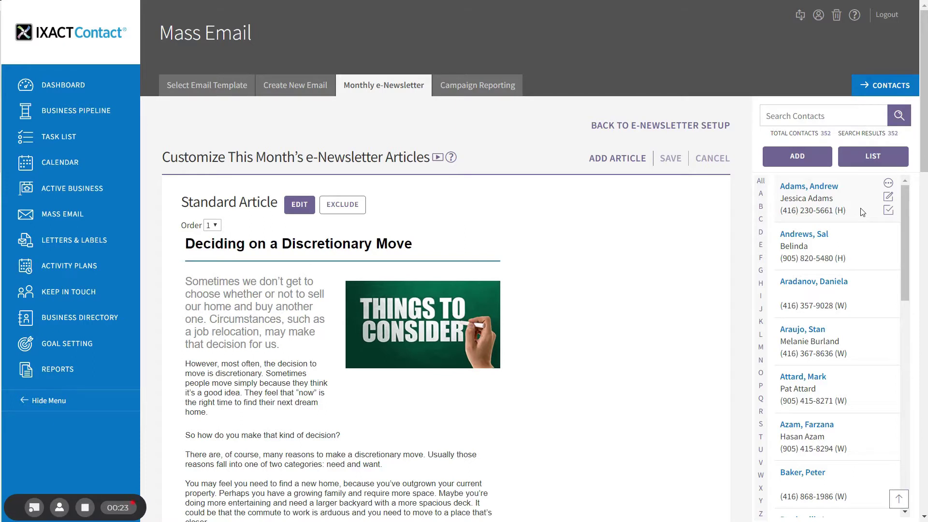
Step: Start a new custom article titled 'Moving Day!' and switch to its Word draft
{"action": "left_click", "coordinate": [627, 165]}
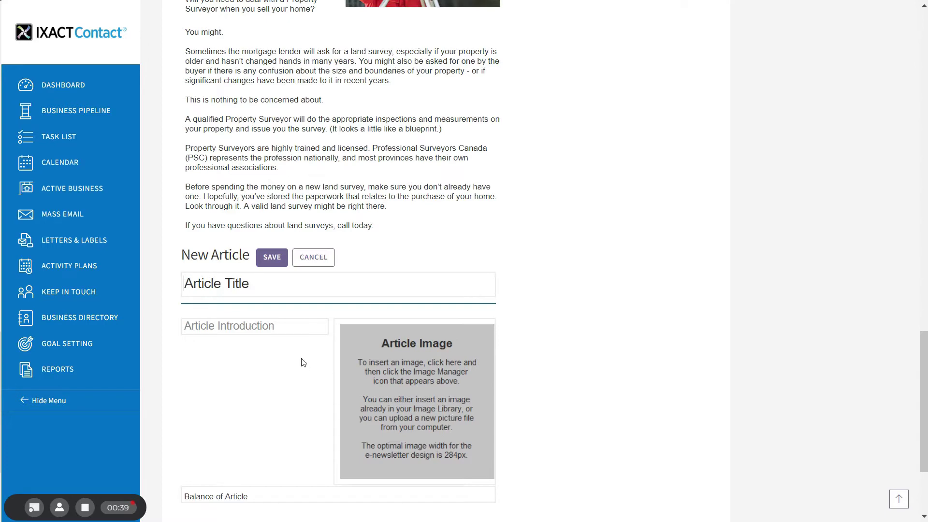
{"action": "left_click_drag", "start_coordinate": [926, 381], "coordinate": [926, 421]}
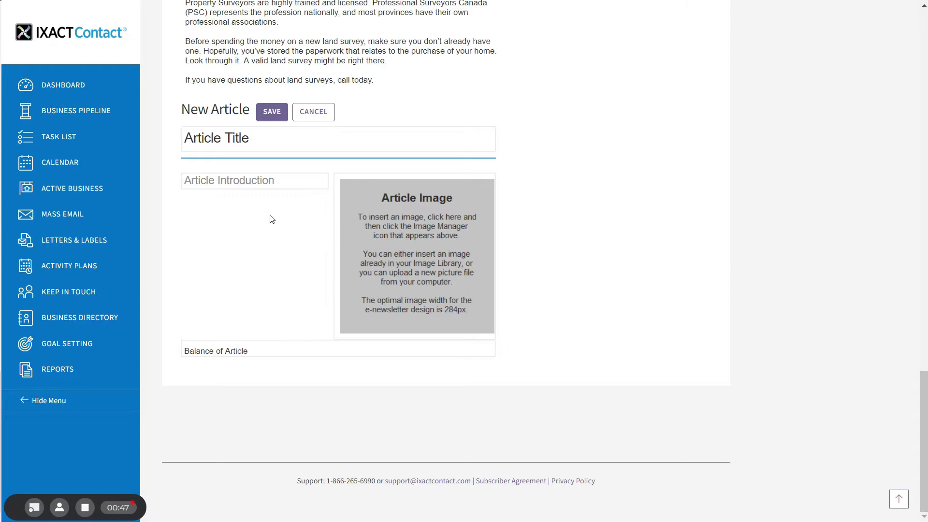
{"action": "left_click_drag", "start_coordinate": [265, 138], "coordinate": [153, 140]}
{"action": "type", "text": "Movri"}
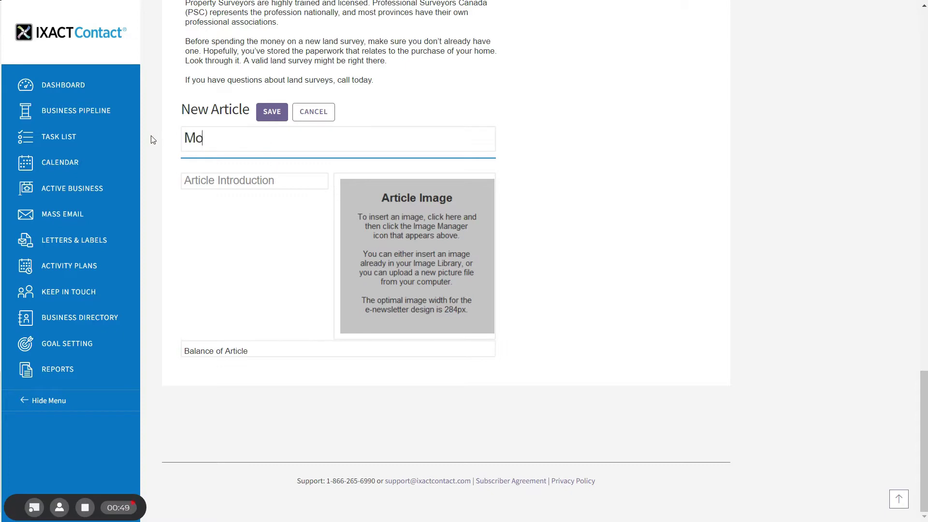
{"action": "key", "text": "BackSpace"}
{"action": "key", "text": "BackSpace"}
{"action": "type", "text": "ing Day!"}
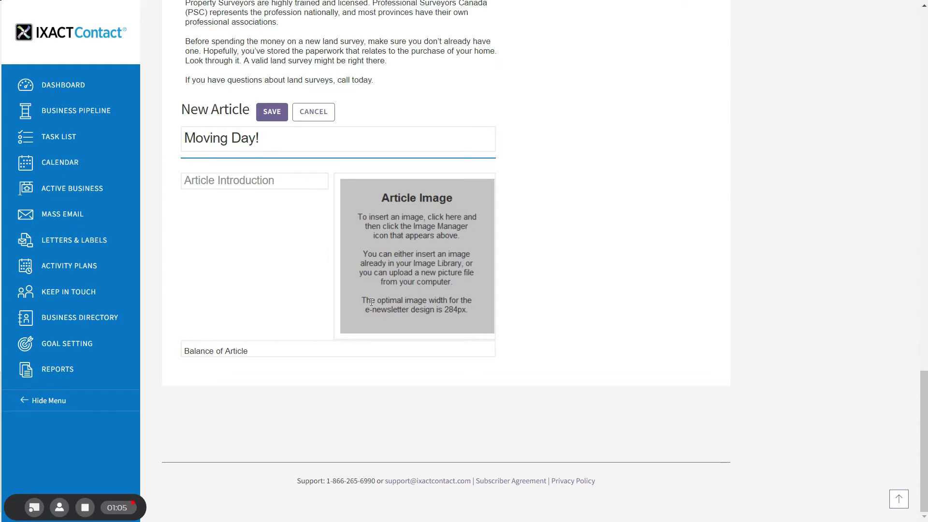
{"action": "key", "text": "alt+Tab"}
{"action": "key", "text": "alt+Tab"}
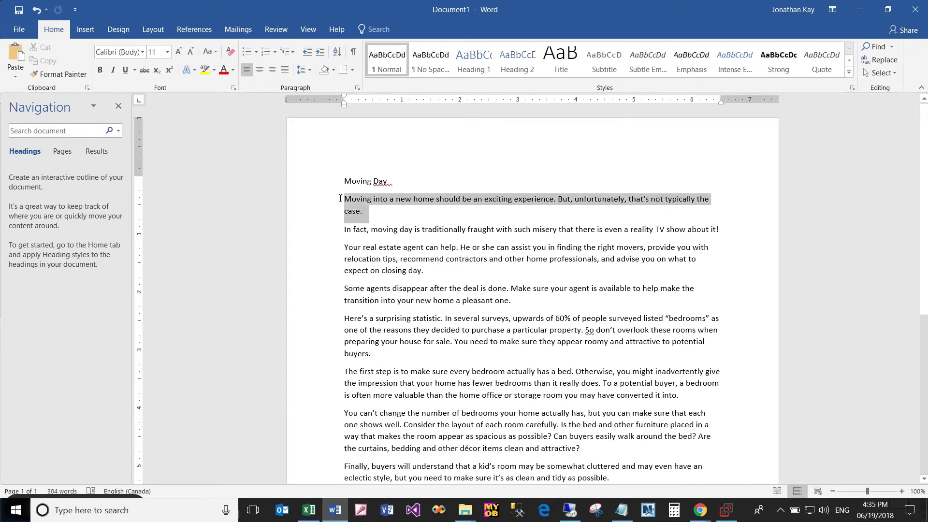
Step: Copy the Word draft's opening paragraph and return to IXACT Contact
{"action": "right_click", "coordinate": [356, 205]}
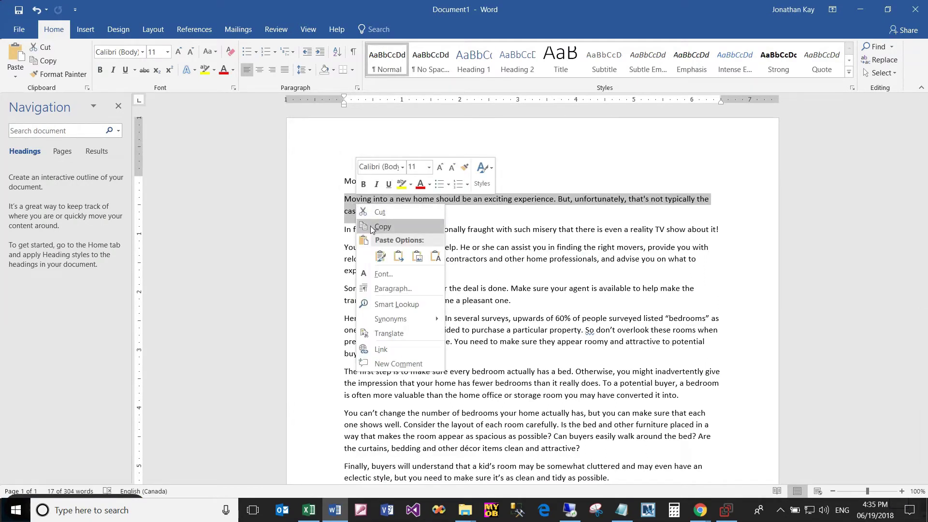
{"action": "left_click", "coordinate": [373, 227]}
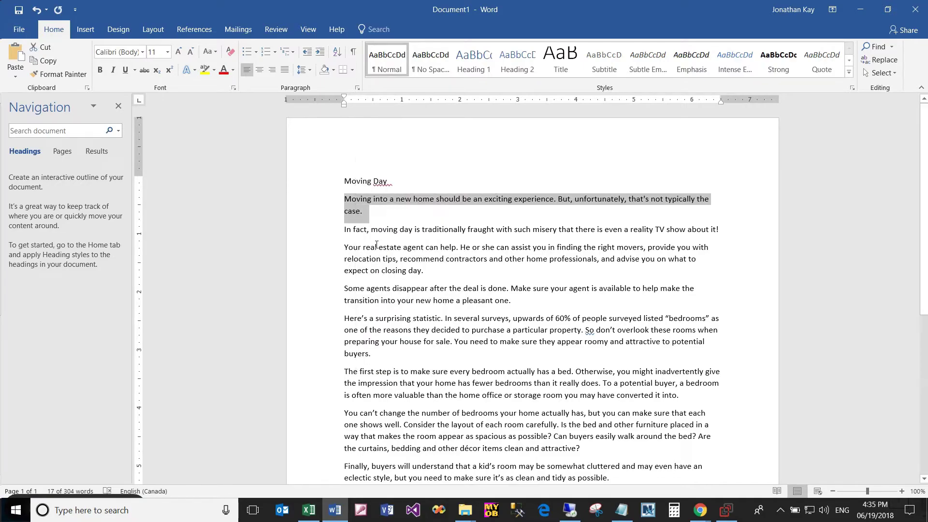
{"action": "key", "text": "alt+Tab"}
Step: Paste the copied paragraph into the article introduction and apply the Article Introduction style
{"action": "left_click_drag", "start_coordinate": [278, 183], "coordinate": [182, 187]}
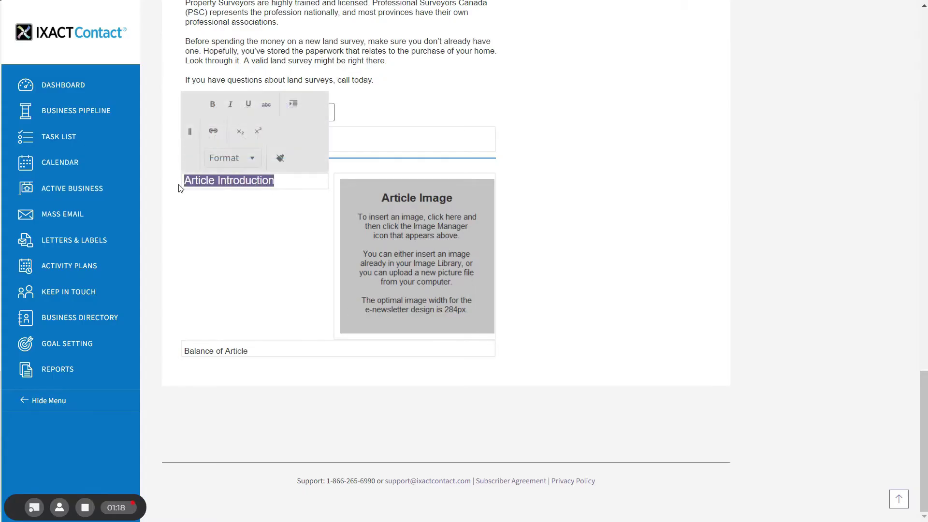
{"action": "right_click", "coordinate": [229, 181]}
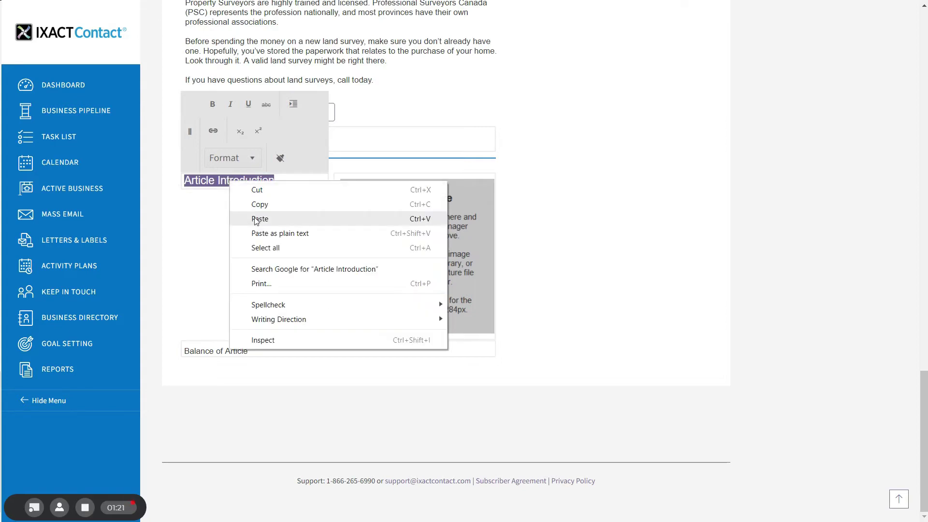
{"action": "left_click", "coordinate": [256, 216]}
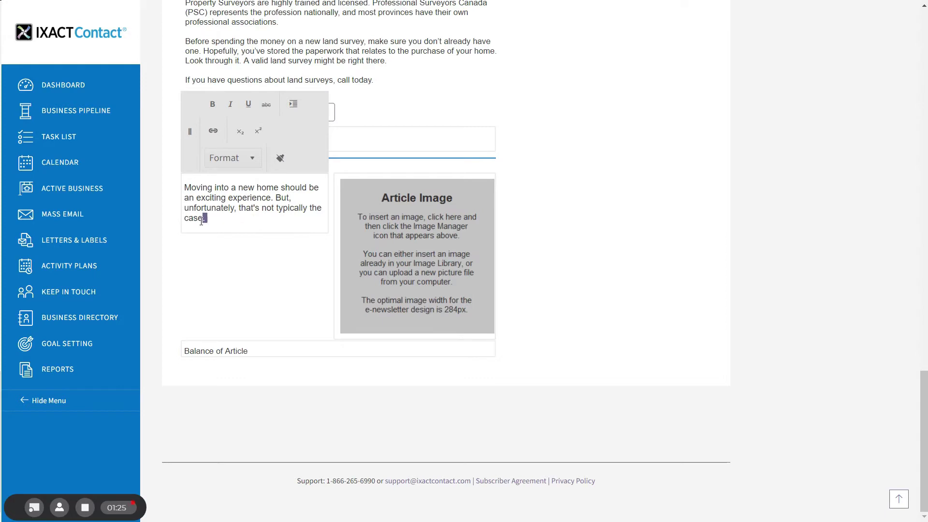
{"action": "left_click_drag", "start_coordinate": [207, 218], "coordinate": [180, 200]}
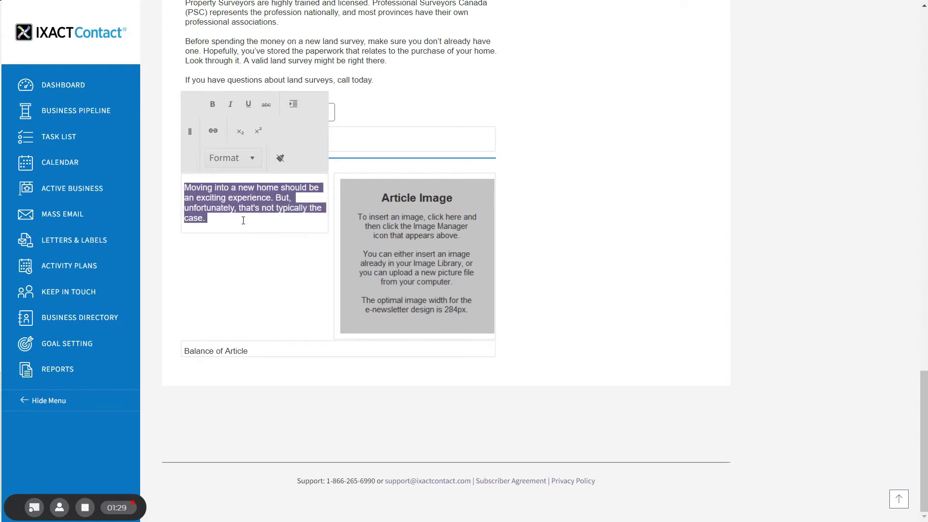
{"action": "left_click", "coordinate": [251, 159]}
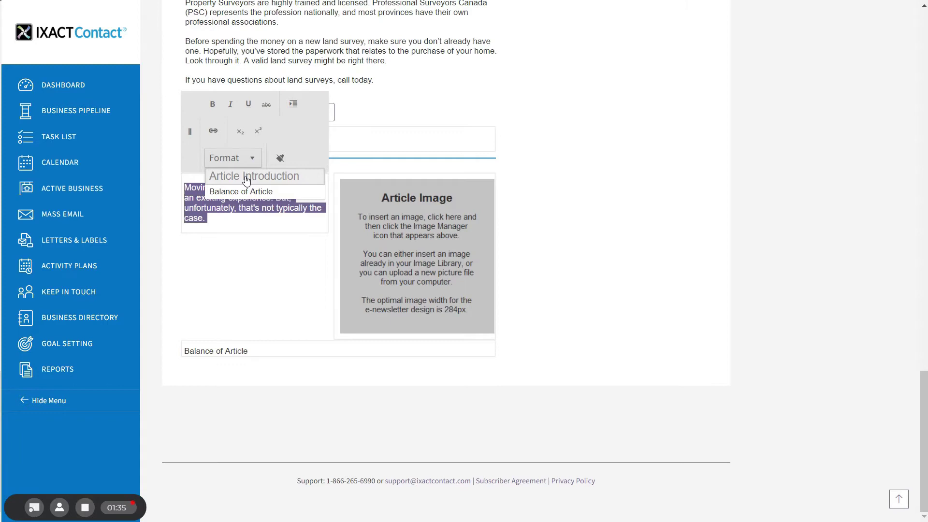
{"action": "left_click", "coordinate": [247, 177]}
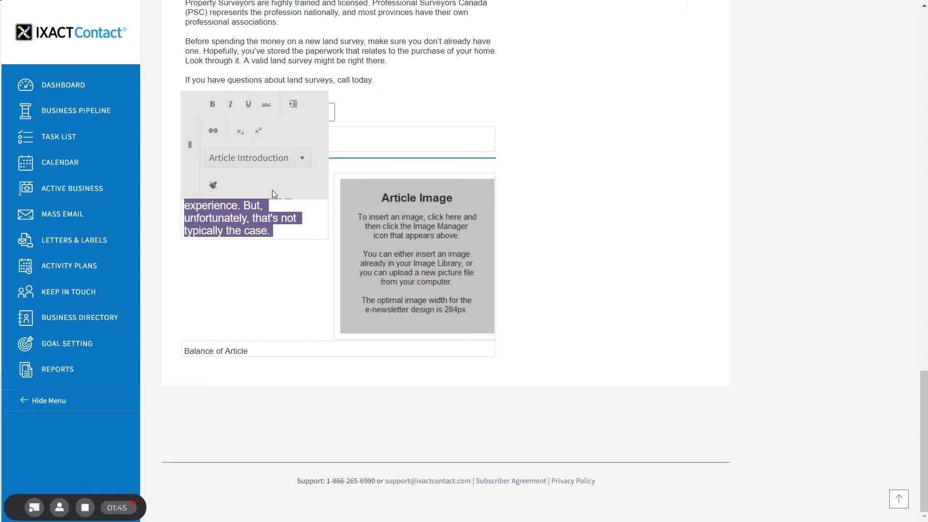
{"action": "key", "text": "alt+Tab"}
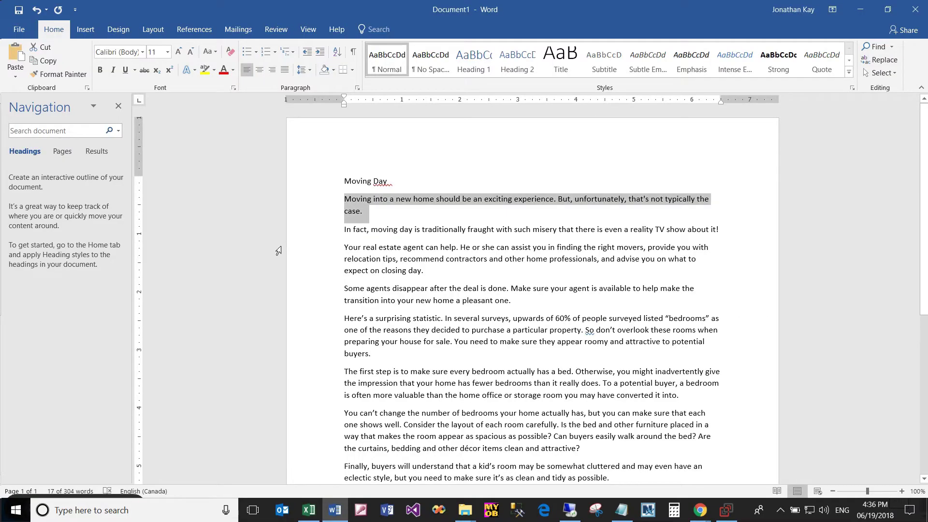
Step: Extend the Word selection to the document's end and copy the article body paragraphs
{"action": "key", "text": "ctrl+shift+End"}
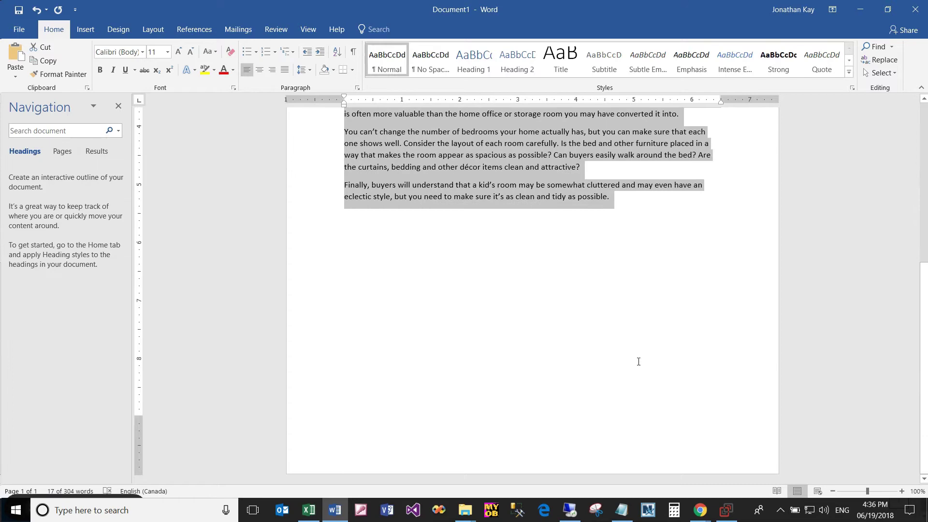
{"action": "right_click", "coordinate": [486, 145]}
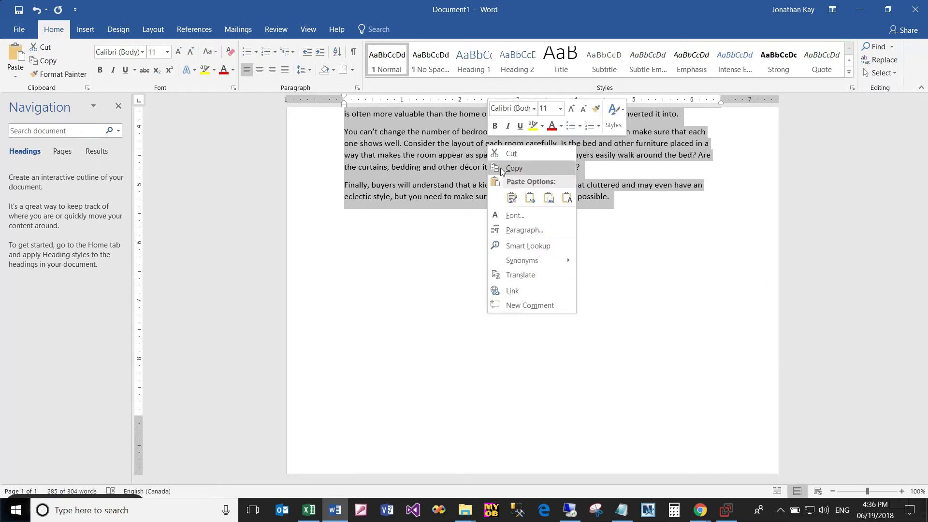
{"action": "left_click", "coordinate": [514, 169]}
{"action": "key", "text": "alt+Tab"}
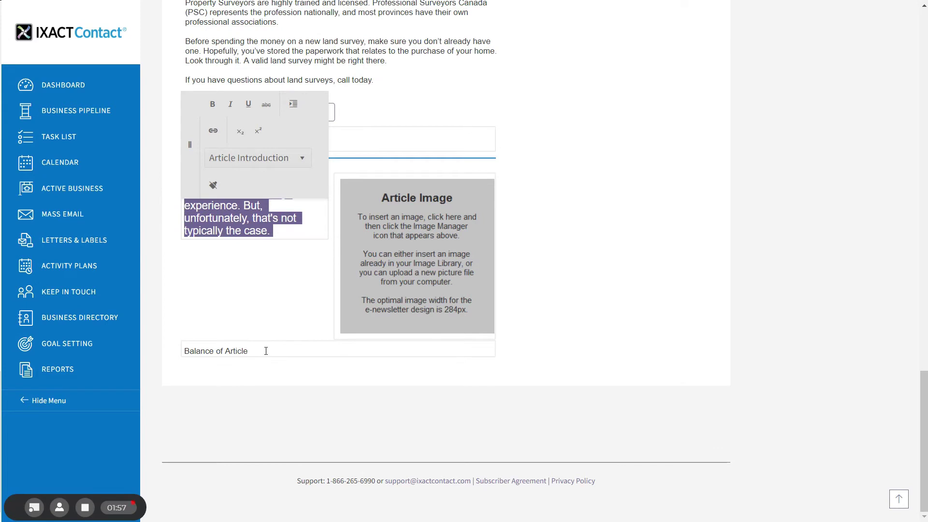
Step: Paste the body text over the Balance of Article placeholder and clear its leftover formatting
{"action": "left_click", "coordinate": [257, 353]}
{"action": "left_click_drag", "start_coordinate": [256, 352], "coordinate": [183, 353]}
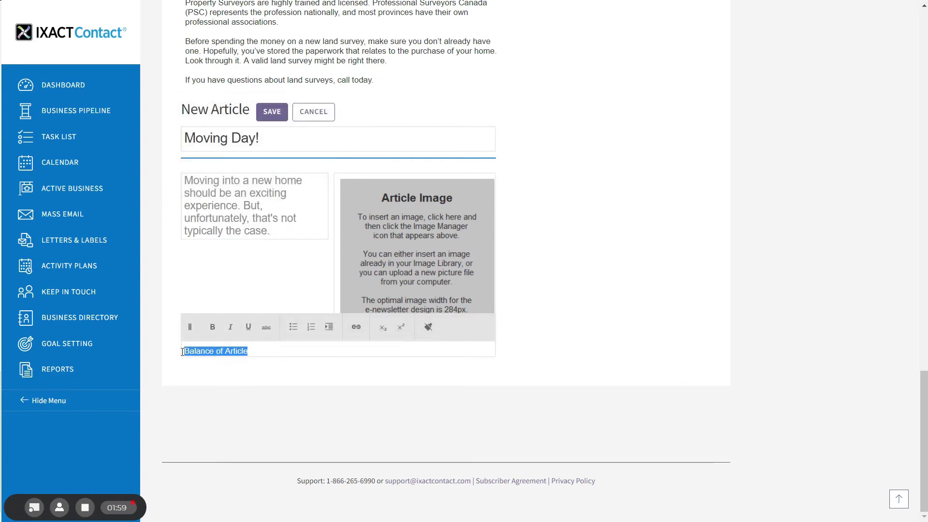
{"action": "right_click", "coordinate": [224, 354]}
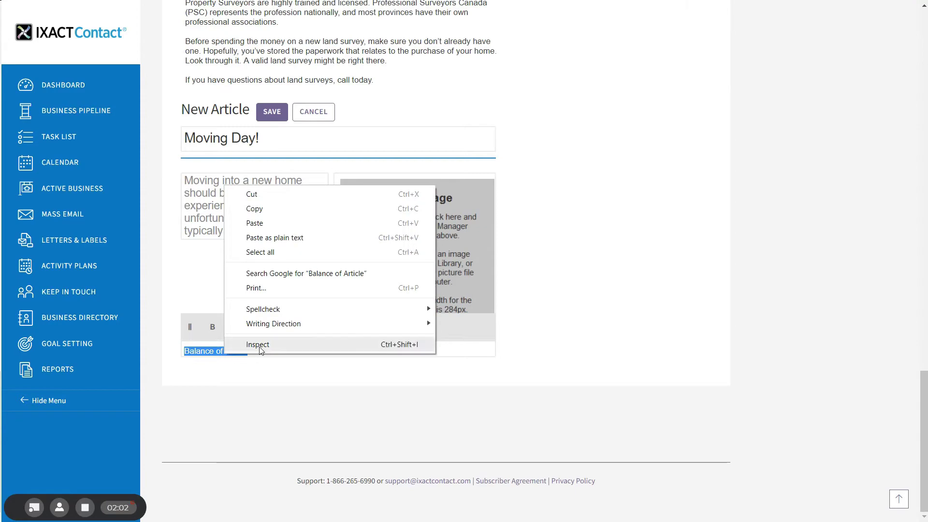
{"action": "left_click", "coordinate": [257, 224]}
{"action": "left_click_drag", "start_coordinate": [923, 344], "coordinate": [924, 415]}
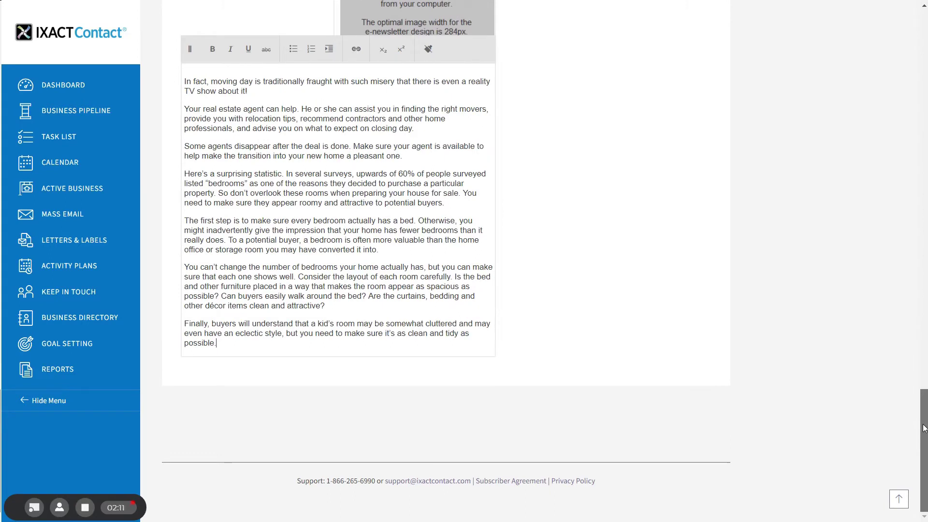
{"action": "left_click_drag", "start_coordinate": [381, 363], "coordinate": [164, 91]}
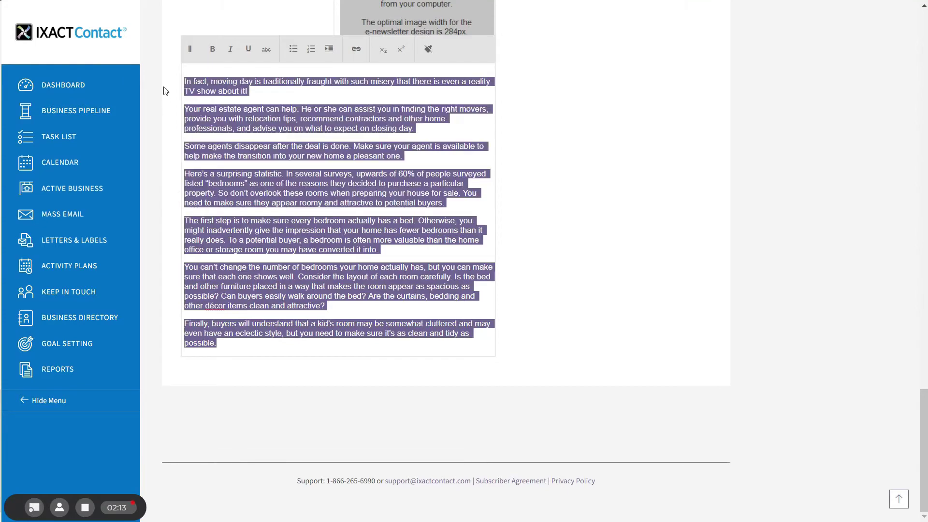
{"action": "left_click", "coordinate": [427, 50]}
{"action": "left_click_drag", "start_coordinate": [921, 474], "coordinate": [921, 406]}
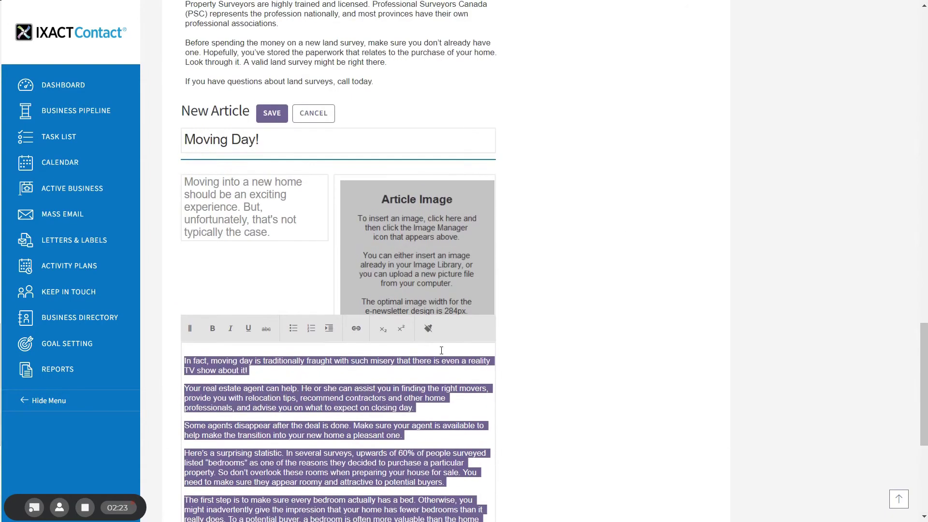
Step: Choose the 1245StAugusta house photo from the Image Manager with width 284 px
{"action": "left_click", "coordinate": [396, 237]}
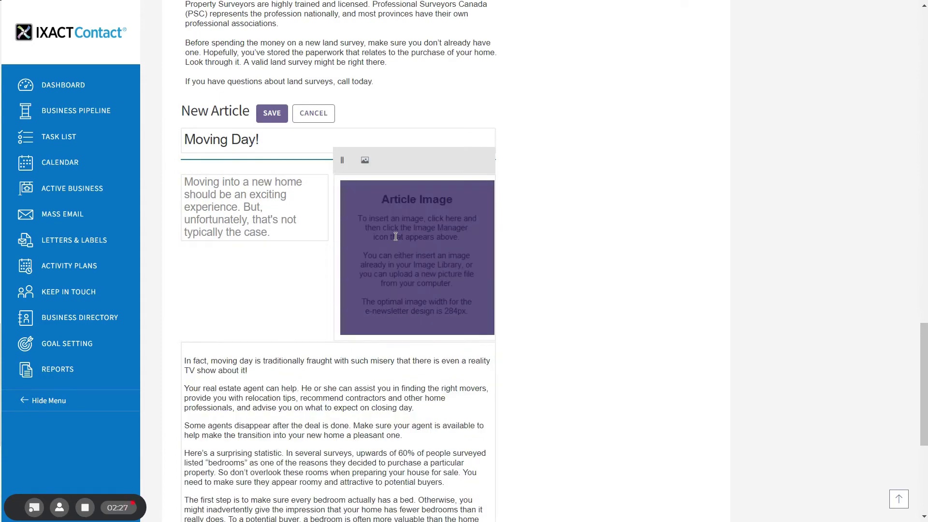
{"action": "left_click", "coordinate": [364, 161]}
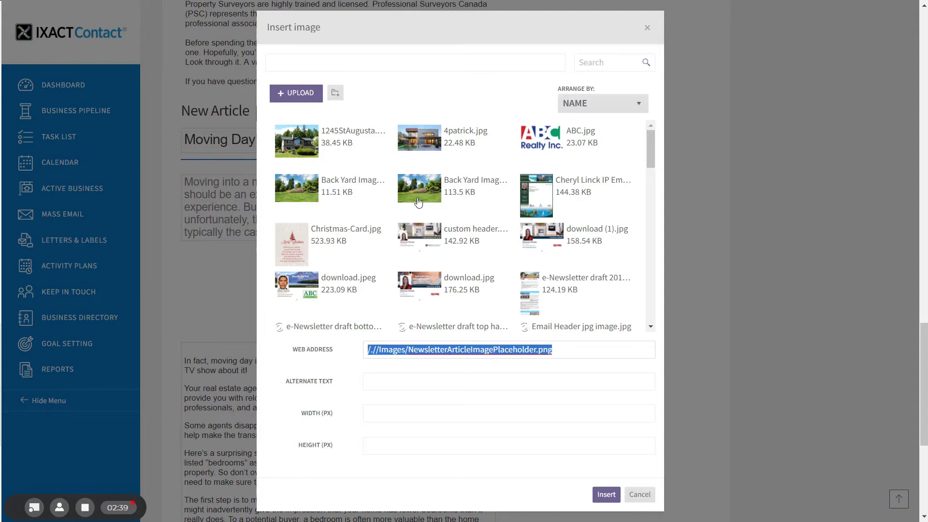
{"action": "left_click", "coordinate": [298, 146]}
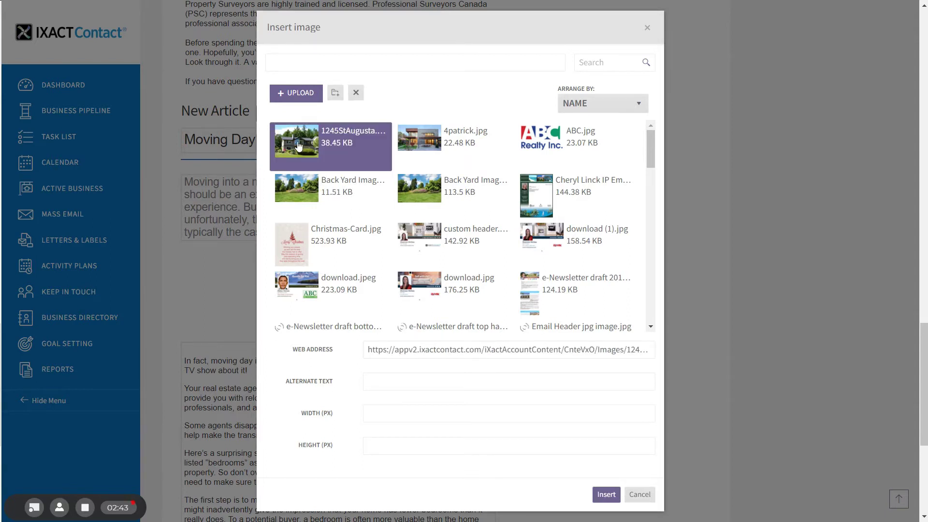
{"action": "left_click", "coordinate": [399, 413]}
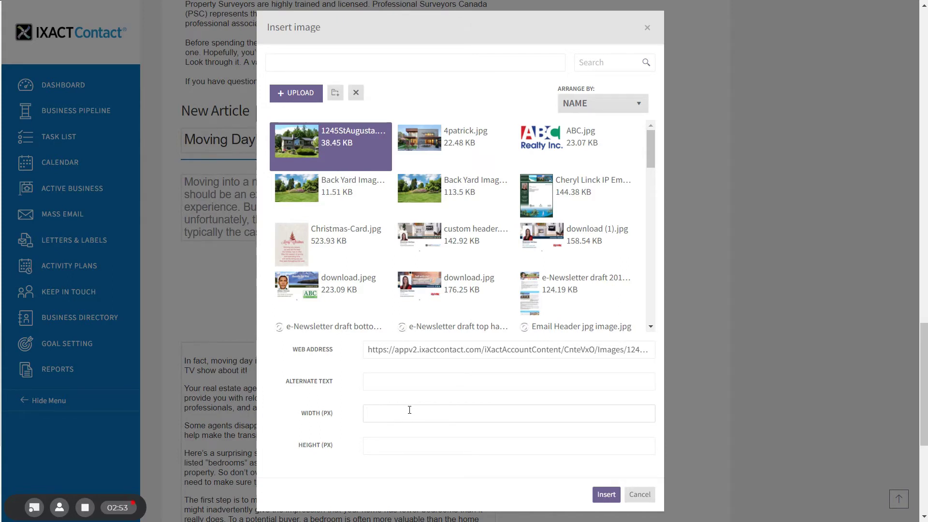
{"action": "type", "text": "284"}
Step: Insert the house photo and cut the 'In fact, moving day…' paragraph from the body
{"action": "left_click", "coordinate": [604, 497]}
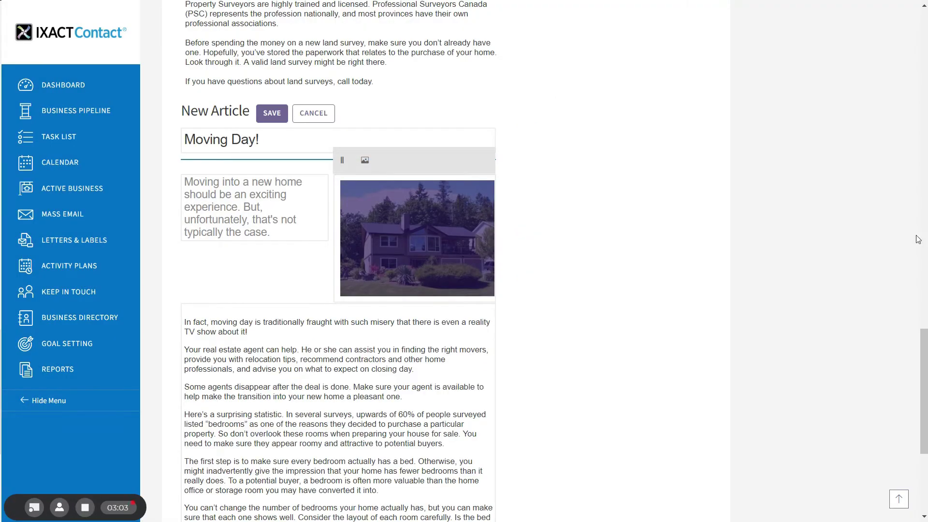
{"action": "scroll", "coordinate": [919, 337], "scroll_direction": "down", "scroll_amount": 1}
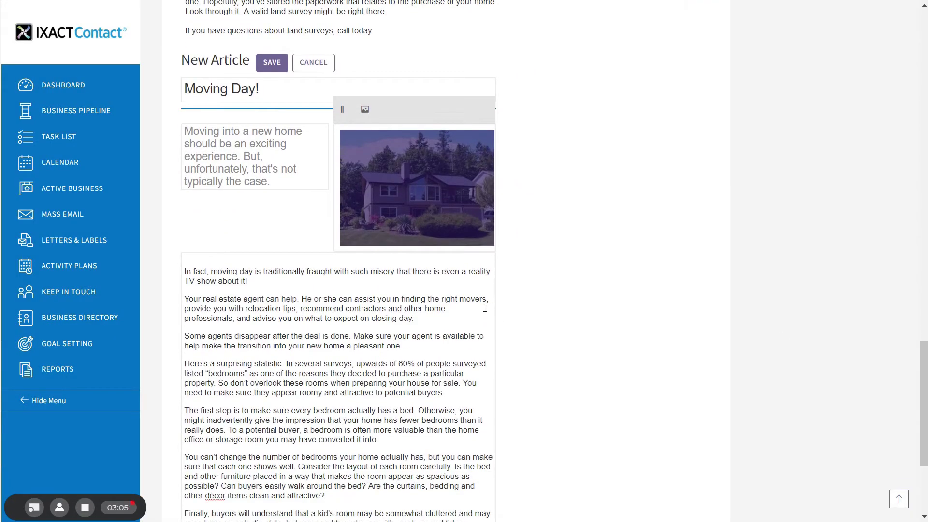
{"action": "left_click", "coordinate": [228, 218]}
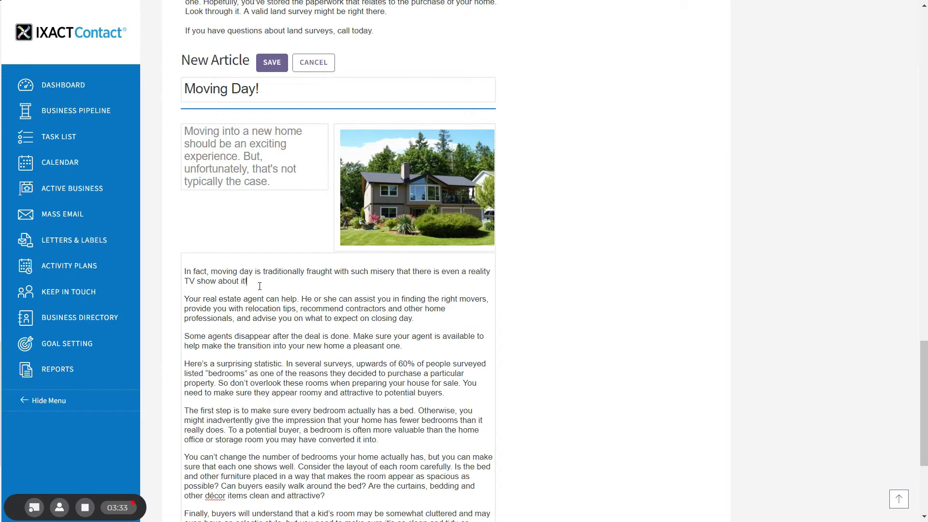
{"action": "left_click_drag", "start_coordinate": [261, 285], "coordinate": [185, 274]}
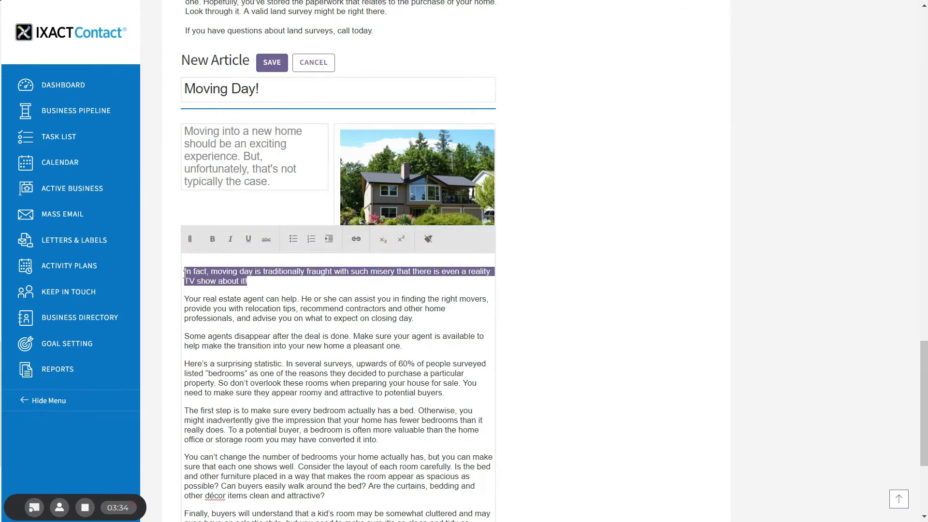
{"action": "right_click", "coordinate": [224, 281]}
{"action": "left_click", "coordinate": [252, 291]}
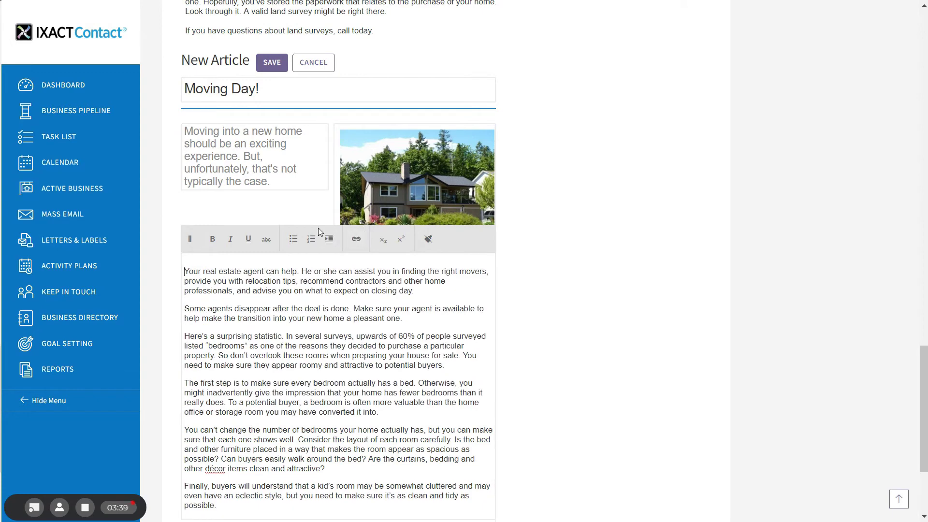
Step: Paste that paragraph on a new line below the summary text, styled as Balance of Article
{"action": "left_click", "coordinate": [278, 184]}
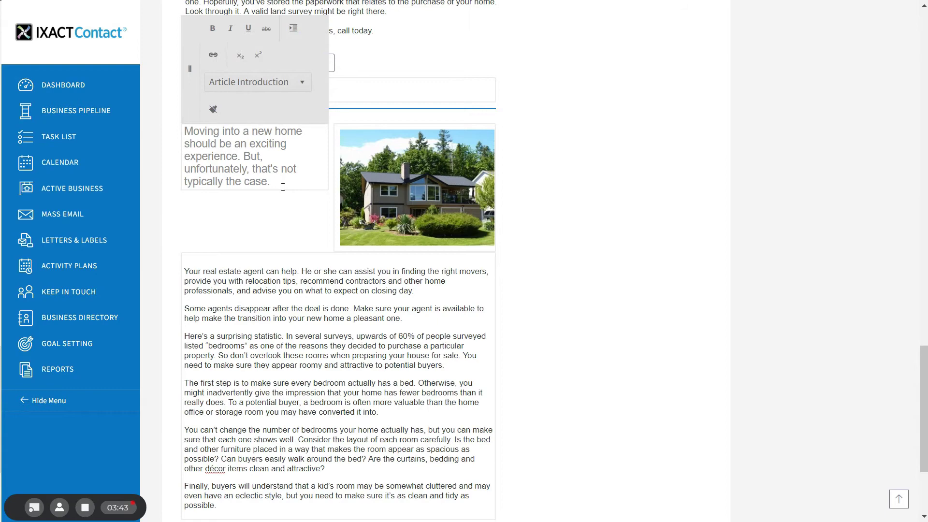
{"action": "key", "text": "Return"}
{"action": "right_click", "coordinate": [225, 208]}
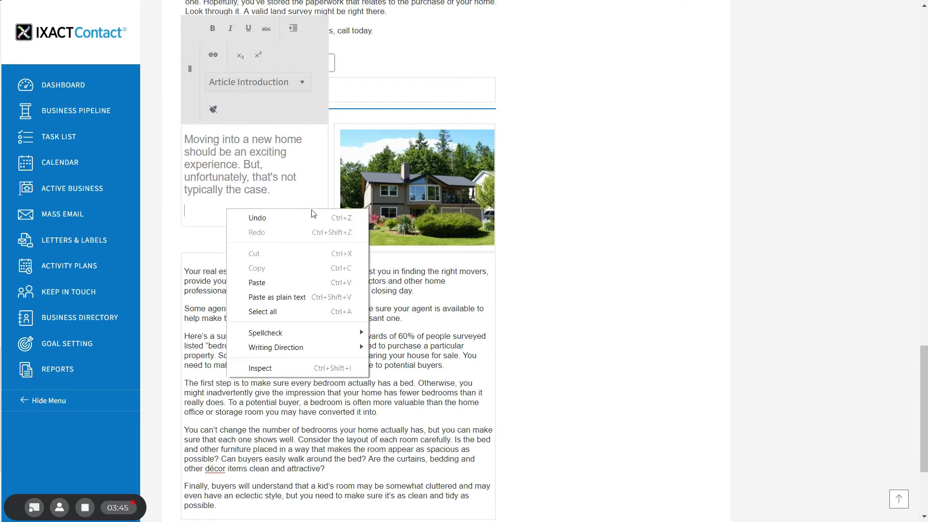
{"action": "left_click", "coordinate": [283, 287]}
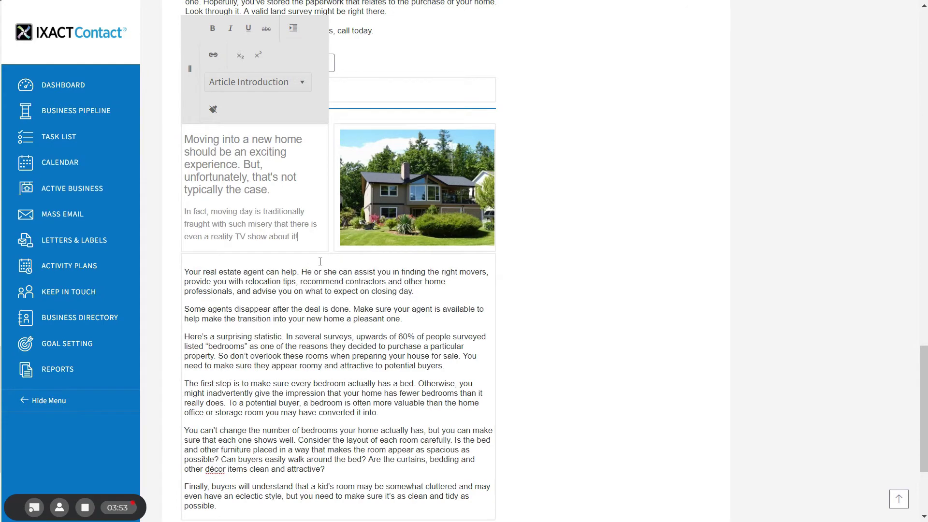
{"action": "left_click_drag", "start_coordinate": [298, 236], "coordinate": [184, 216]}
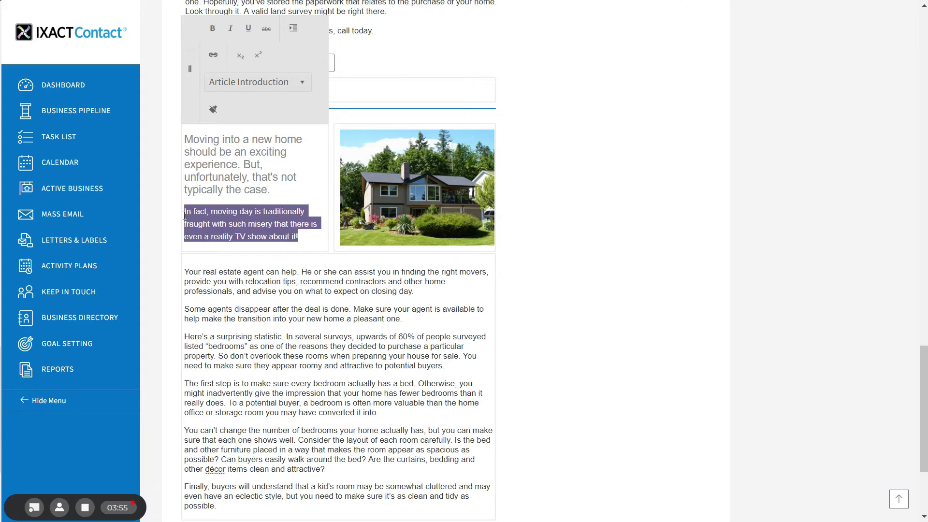
{"action": "left_click", "coordinate": [302, 84]}
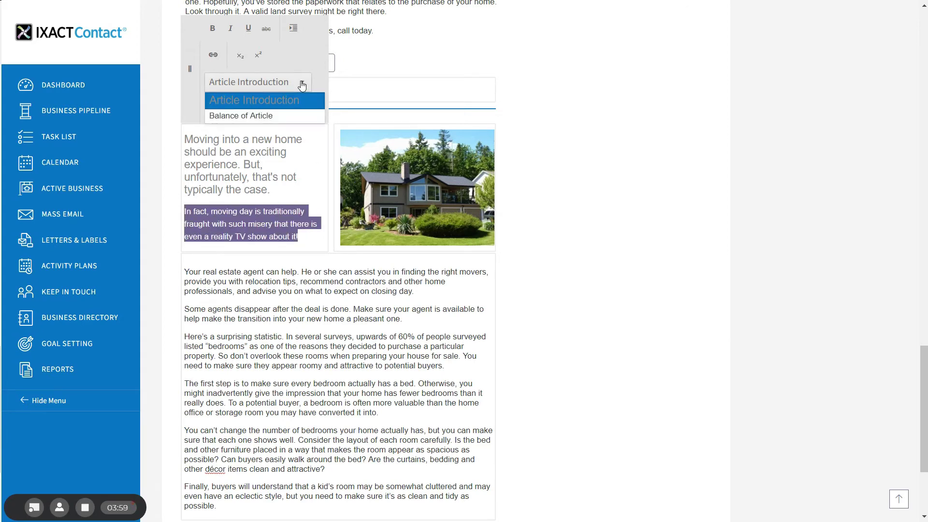
{"action": "left_click", "coordinate": [249, 116]}
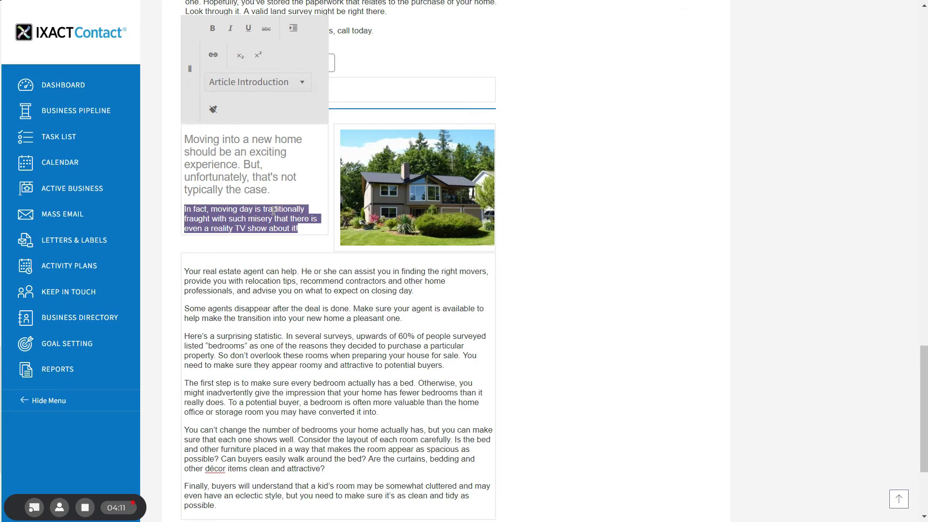
{"action": "scroll", "coordinate": [339, 290], "scroll_direction": "up", "scroll_amount": 5}
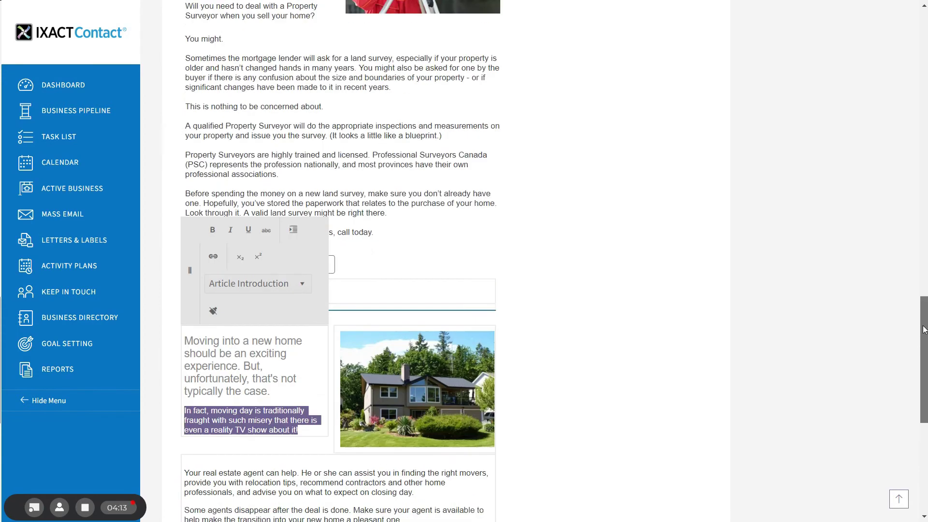
{"action": "left_click", "coordinate": [393, 289]}
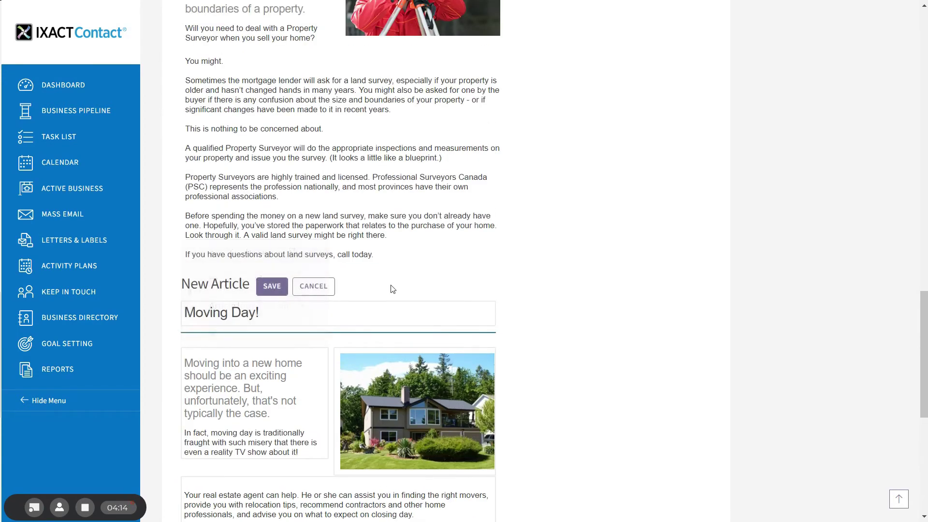
Step: Save the new 'Moving Day!' custom article
{"action": "left_click", "coordinate": [271, 288]}
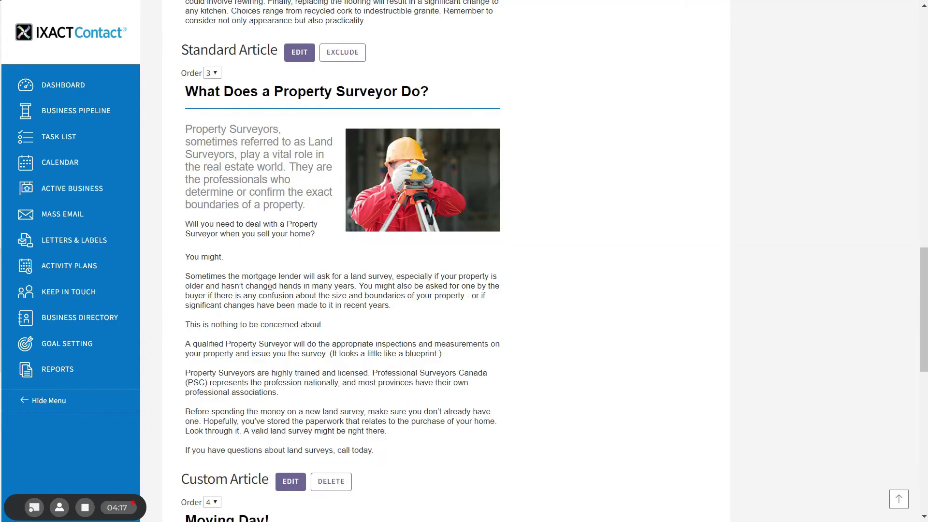
{"action": "left_click_drag", "start_coordinate": [924, 323], "coordinate": [926, 429]}
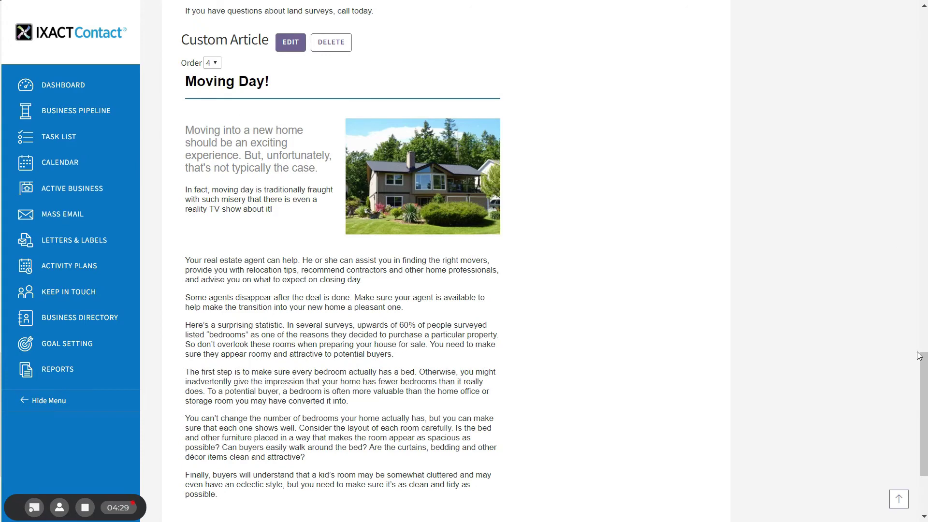
{"action": "scroll", "coordinate": [923, 375], "scroll_direction": "up", "scroll_amount": 2}
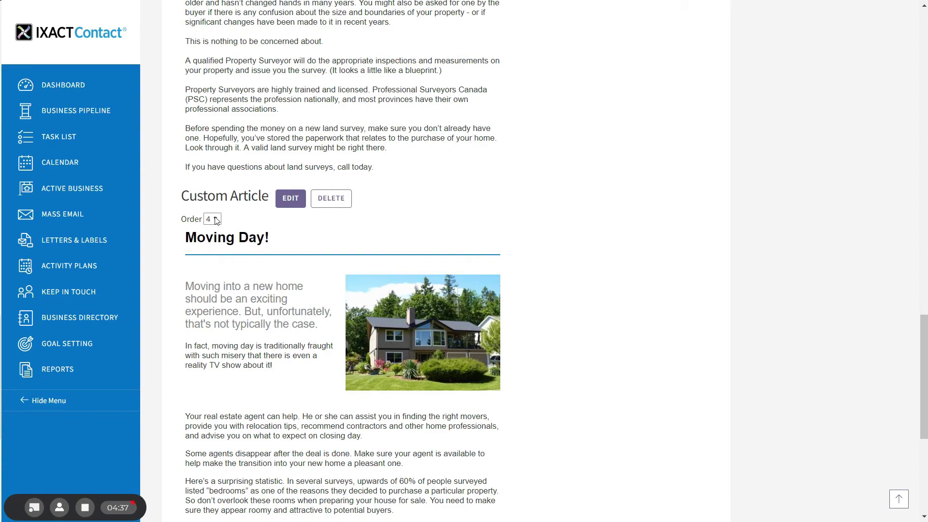
Step: Move 'Moving Day!' to first position in the article order and save the order
{"action": "left_click", "coordinate": [213, 219]}
{"action": "left_click", "coordinate": [214, 232]}
{"action": "left_click_drag", "start_coordinate": [916, 360], "coordinate": [924, 90]}
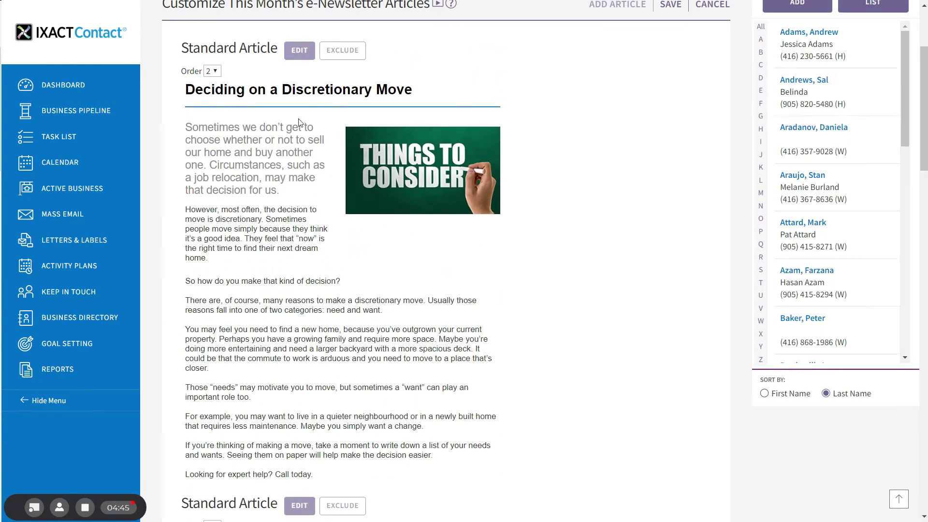
{"action": "left_click_drag", "start_coordinate": [925, 97], "coordinate": [925, 43]}
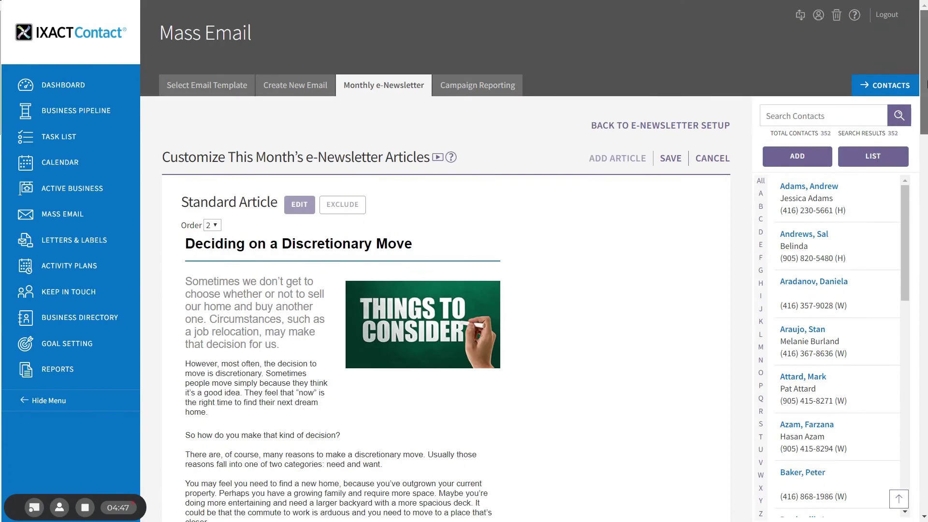
{"action": "left_click", "coordinate": [670, 159]}
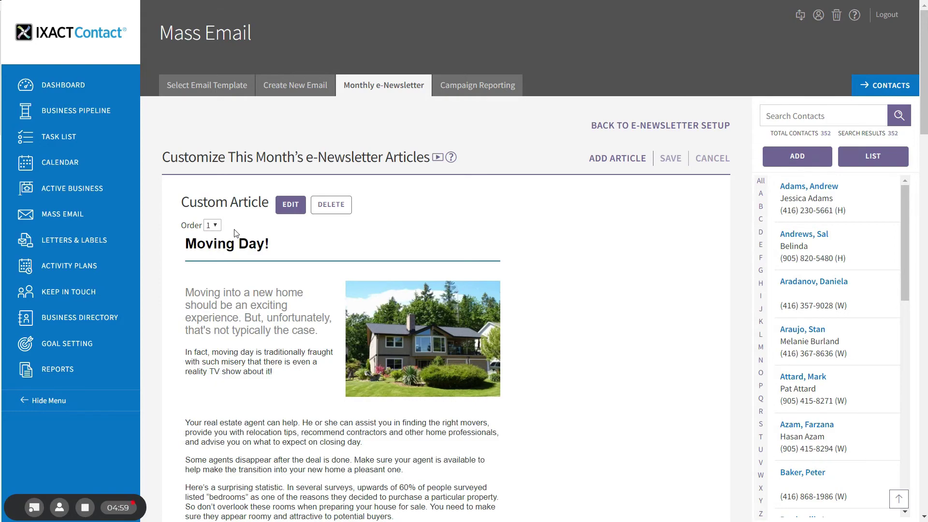
Step: Open 'Deciding on a Discretionary Move' for editing as a personal copy, accepting the edit-mode notice
{"action": "scroll", "coordinate": [148, 227], "scroll_direction": "down", "scroll_amount": 9}
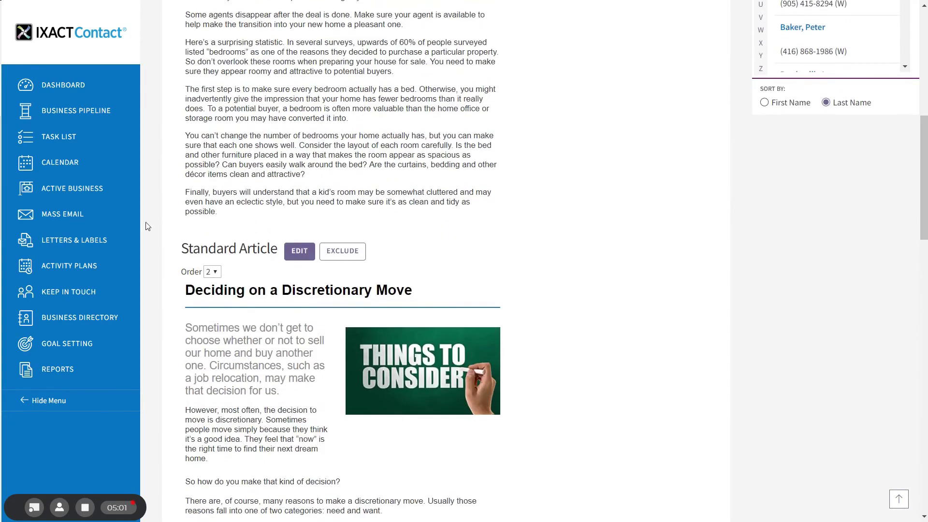
{"action": "left_click", "coordinate": [297, 255]}
{"action": "left_click", "coordinate": [303, 255]}
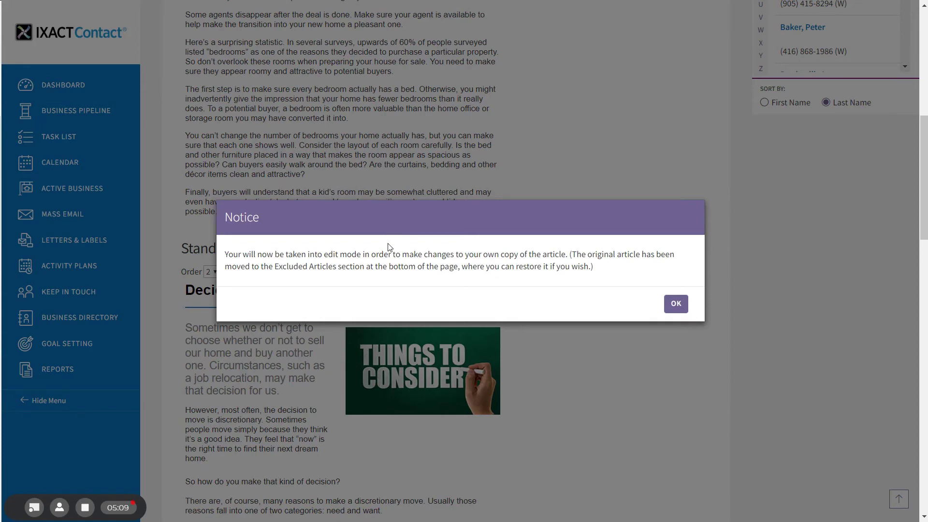
{"action": "left_click", "coordinate": [678, 305]}
Step: Include the 'Deciding on a Discretionary Move' article again from Excluded Standard Articles
{"action": "scroll", "coordinate": [925, 418], "scroll_direction": "down", "scroll_amount": 3}
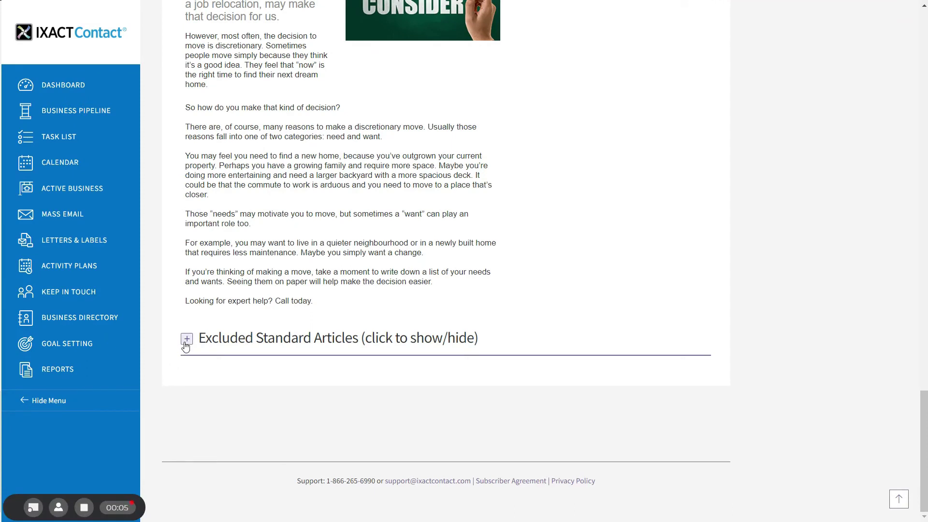
{"action": "left_click", "coordinate": [186, 340]}
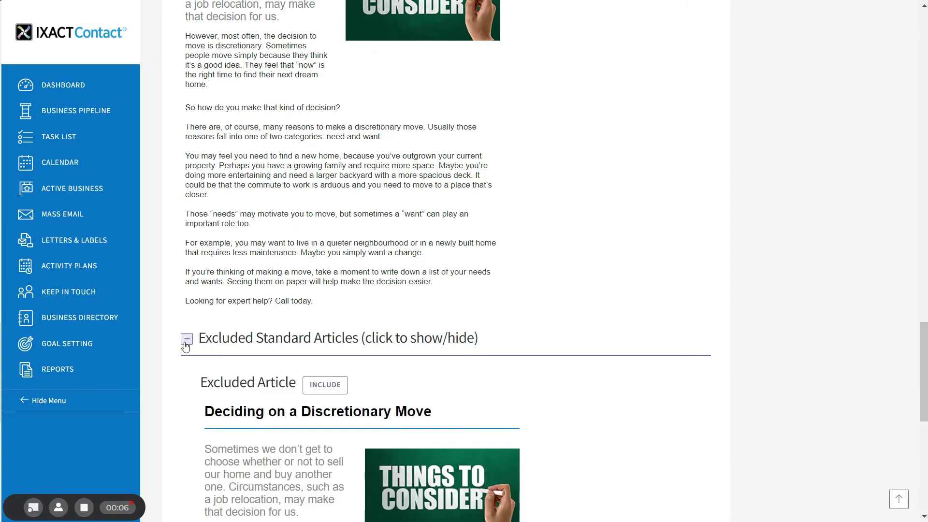
{"action": "left_click", "coordinate": [326, 386]}
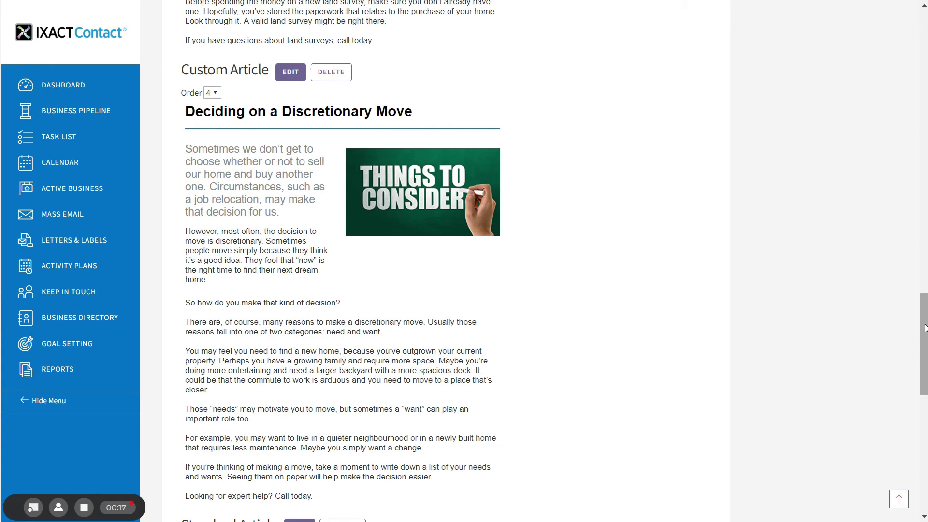
Step: Exclude the 'What Does a Property Surveyor Do?' article and confirm
{"action": "left_click_drag", "start_coordinate": [924, 321], "coordinate": [925, 206]}
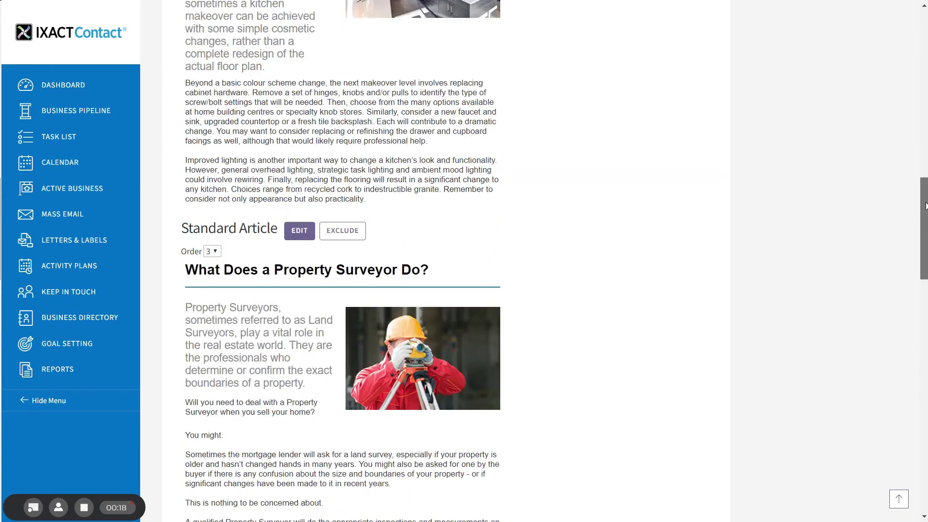
{"action": "left_click", "coordinate": [344, 232]}
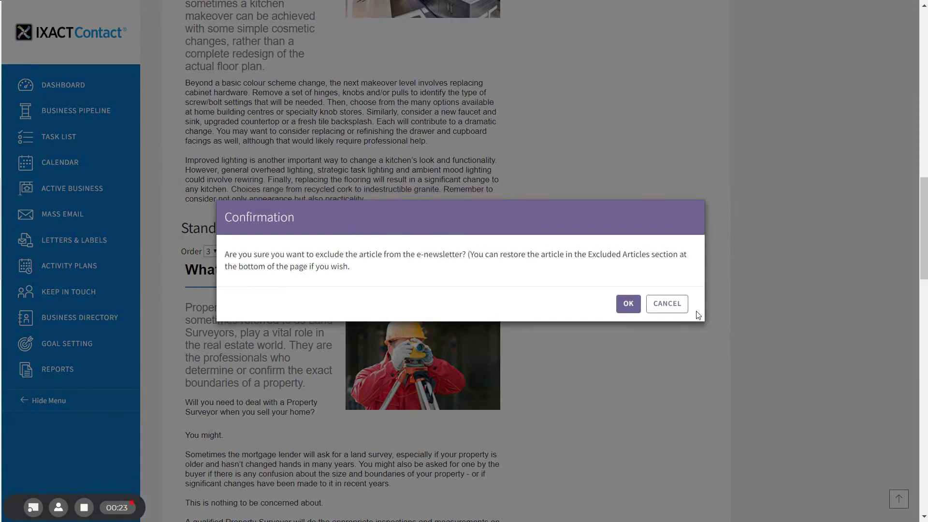
{"action": "left_click", "coordinate": [626, 305]}
{"action": "scroll", "coordinate": [855, 406], "scroll_direction": "down", "scroll_amount": 5}
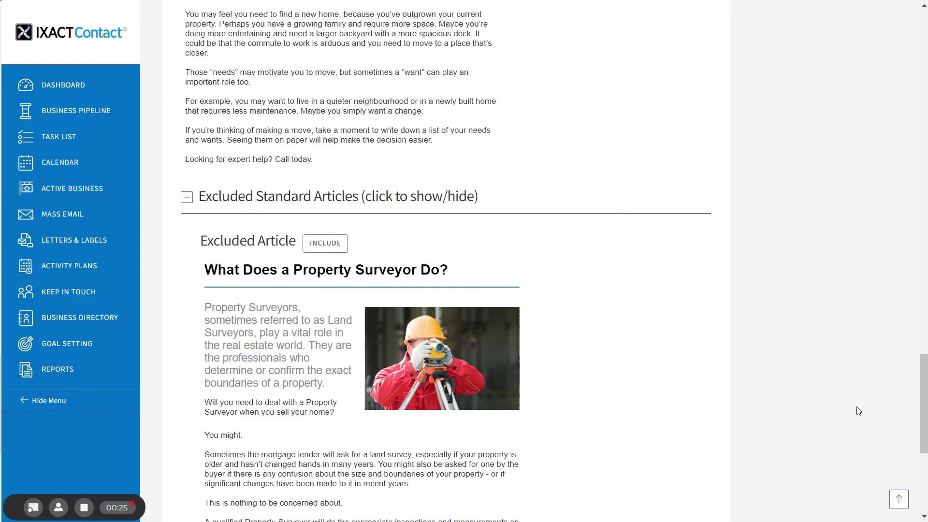
{"action": "scroll", "coordinate": [925, 471], "scroll_direction": "down", "scroll_amount": 6}
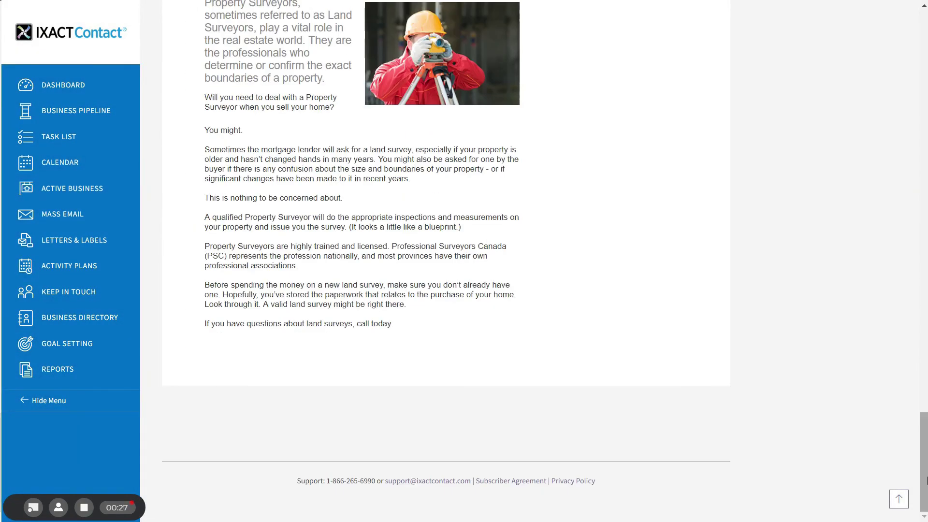
{"action": "left_click_drag", "start_coordinate": [925, 471], "coordinate": [924, 412]}
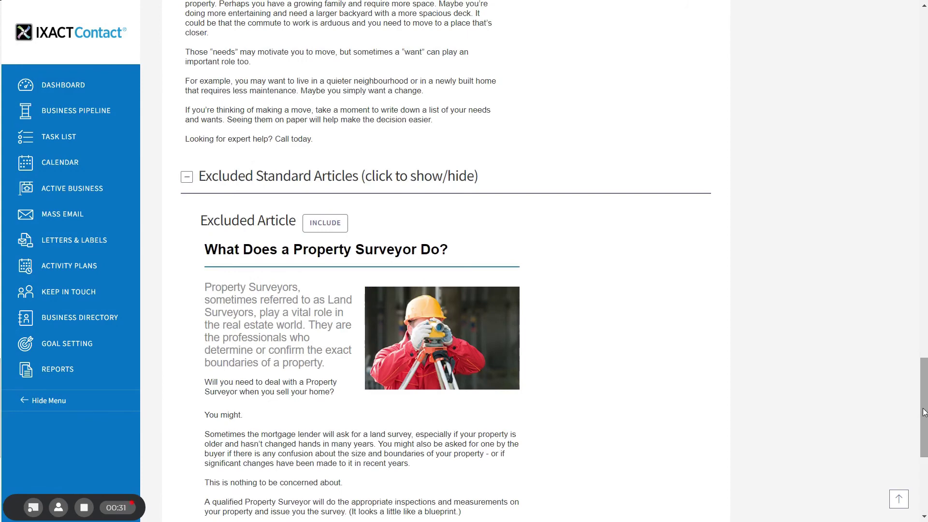
{"action": "scroll", "coordinate": [909, 413], "scroll_direction": "up", "scroll_amount": 15}
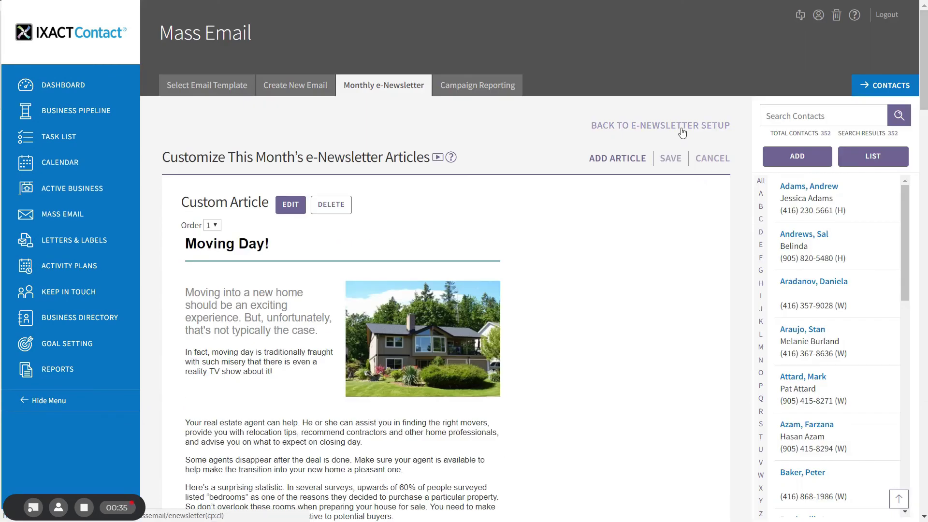
Step: Go back to the June e-newsletter setup, preview the newsletter, and close the preview
{"action": "left_click", "coordinate": [681, 127]}
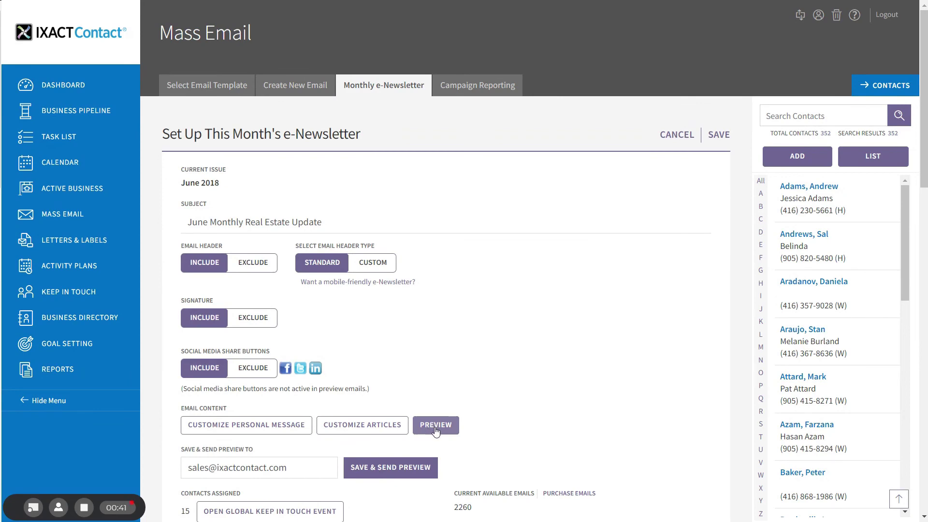
{"action": "left_click", "coordinate": [436, 425]}
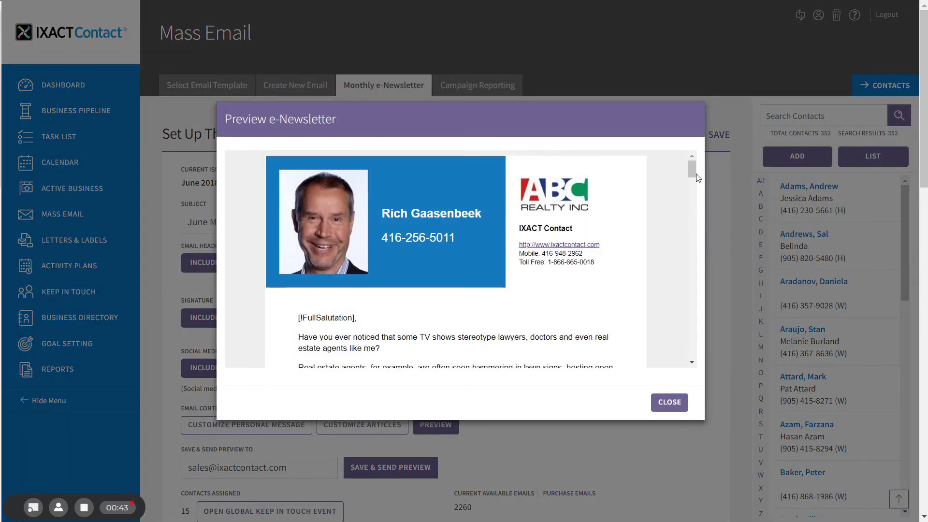
{"action": "left_click_drag", "start_coordinate": [693, 171], "coordinate": [693, 225]}
{"action": "left_click", "coordinate": [669, 402]}
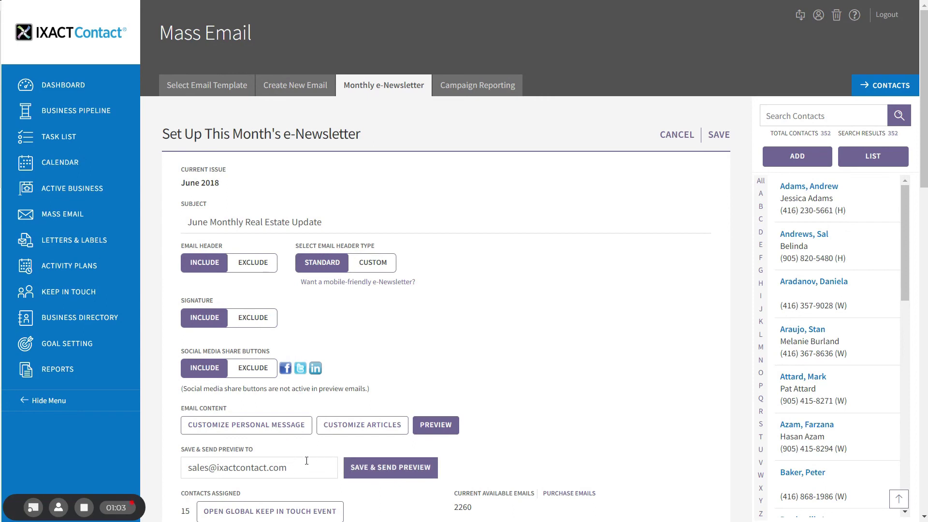
{"action": "left_click_drag", "start_coordinate": [302, 467], "coordinate": [189, 467]}
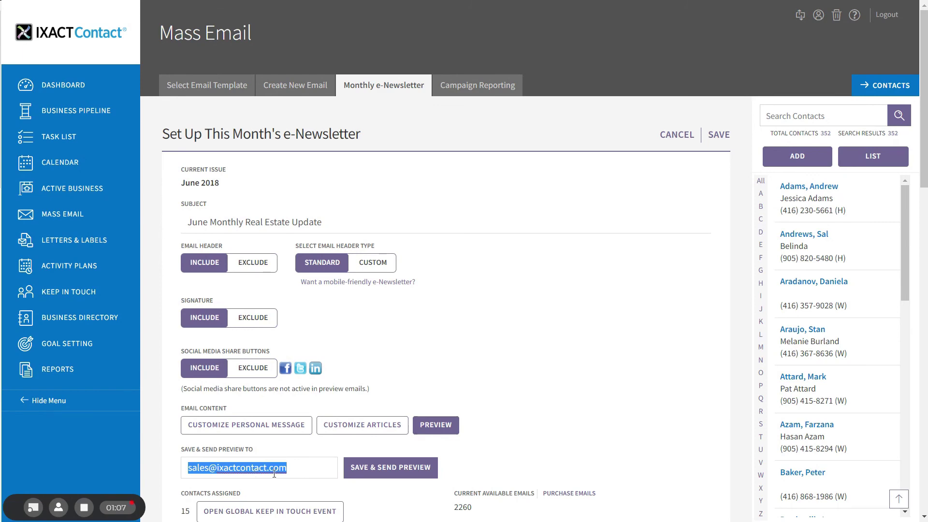
{"action": "scroll", "coordinate": [924, 196], "scroll_direction": "down", "scroll_amount": 2}
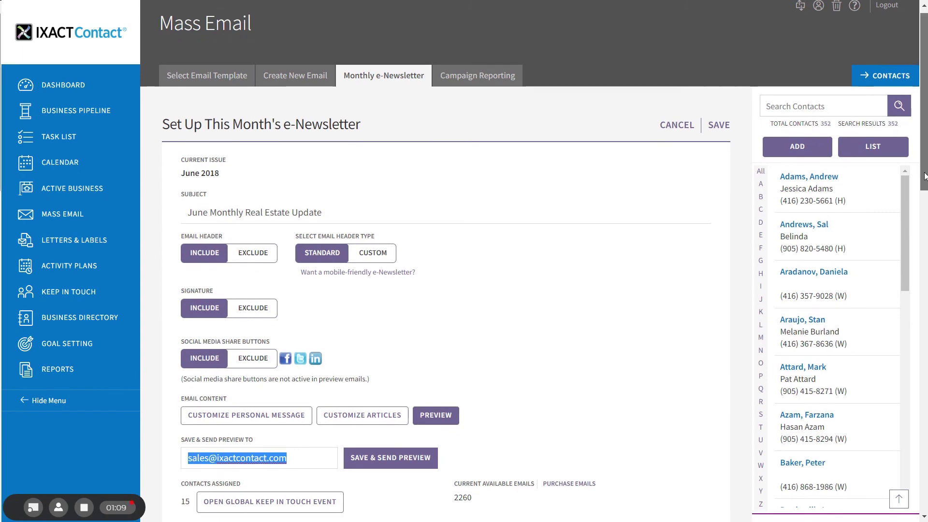
{"action": "scroll", "coordinate": [925, 195], "scroll_direction": "down", "scroll_amount": 3}
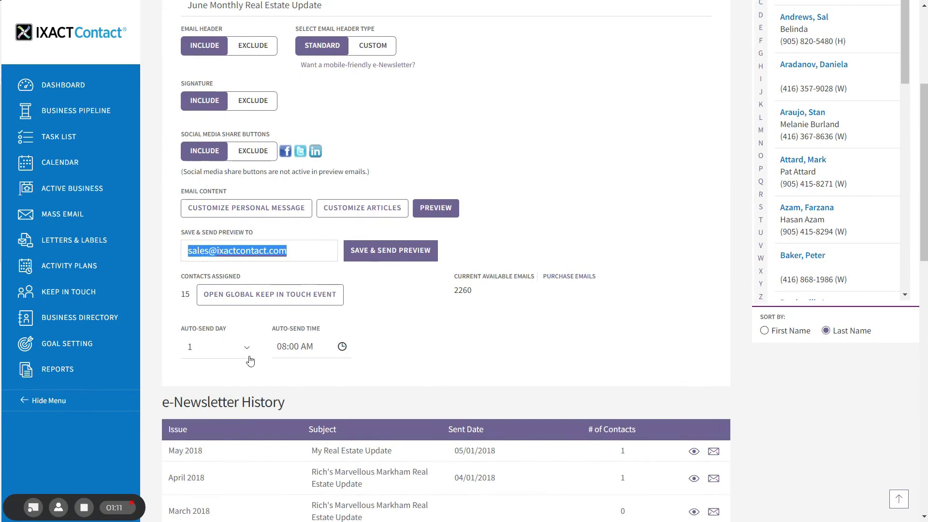
{"action": "left_click", "coordinate": [244, 355]}
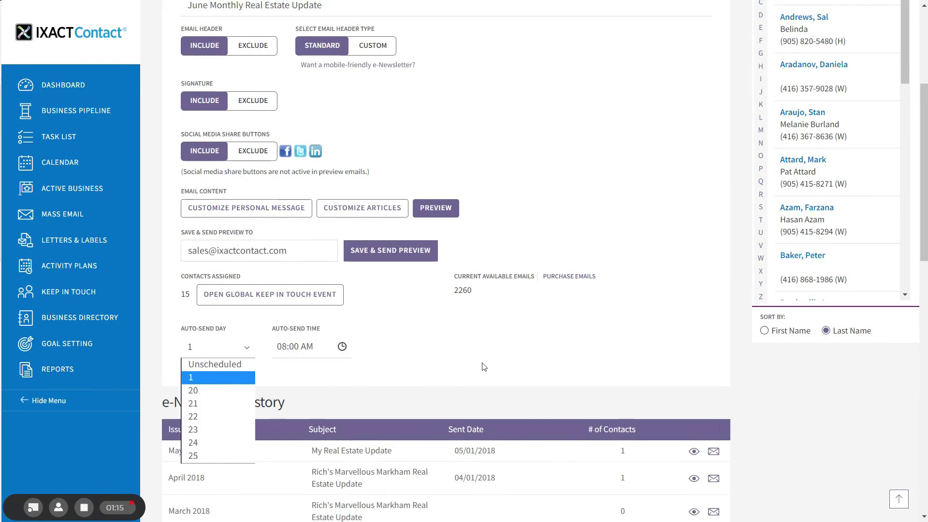
{"action": "left_click", "coordinate": [386, 368]}
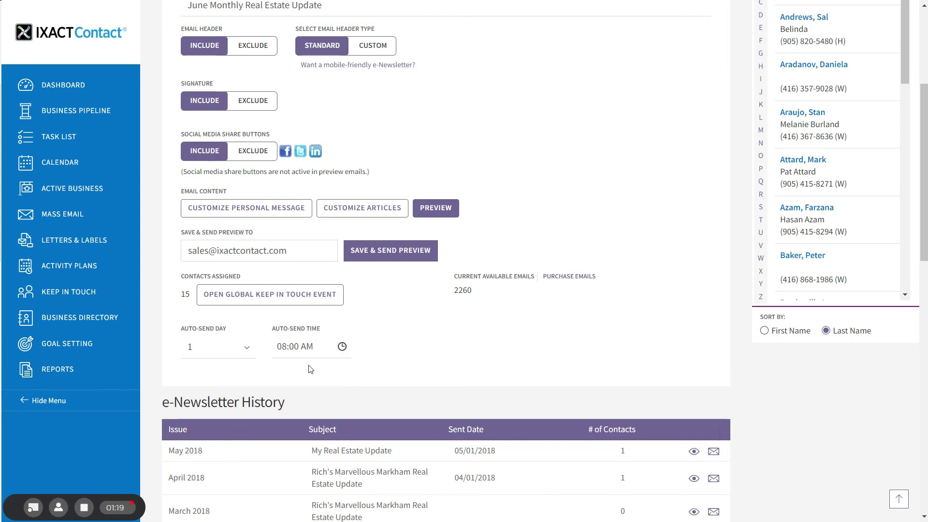
{"action": "left_click", "coordinate": [213, 358]}
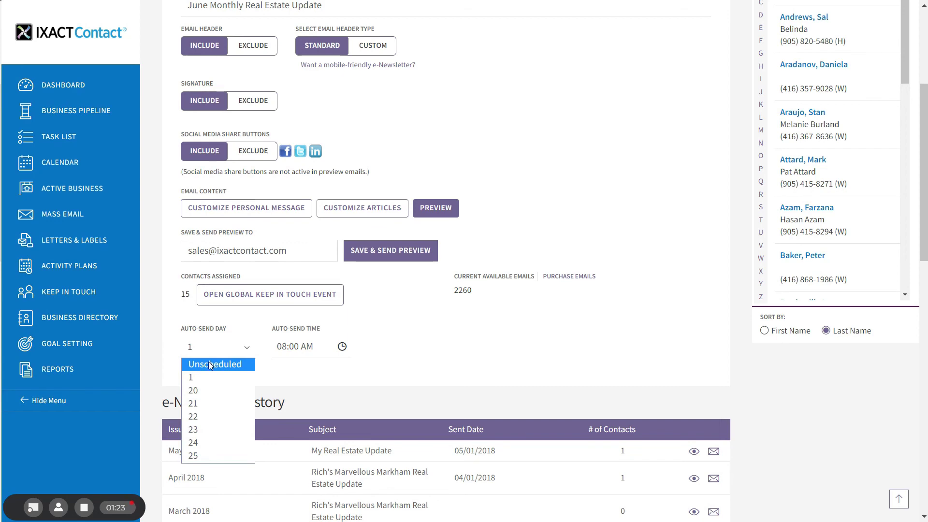
{"action": "left_click", "coordinate": [337, 386]}
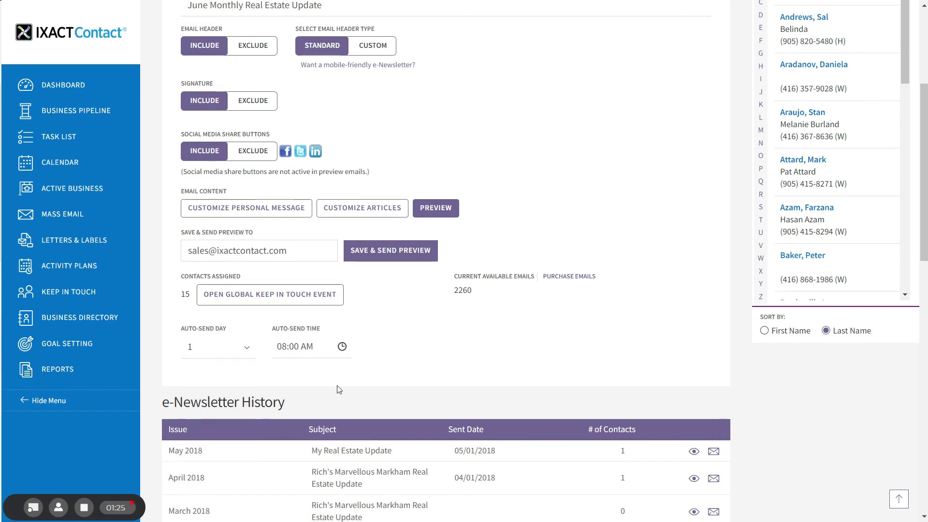
{"action": "scroll", "coordinate": [339, 389], "scroll_direction": "up", "scroll_amount": 5}
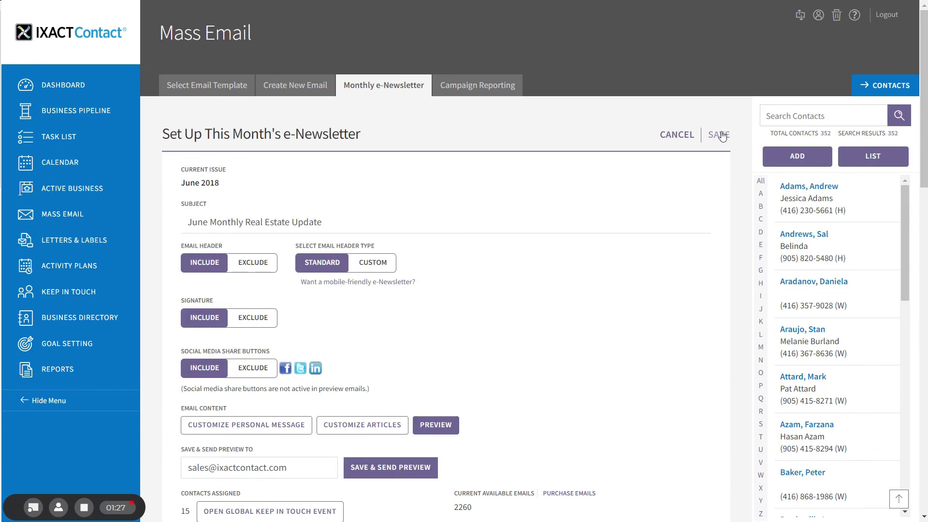
Step: Save the Set Up This Month's e-Newsletter form and dismiss the confirmation
{"action": "left_click", "coordinate": [720, 134]}
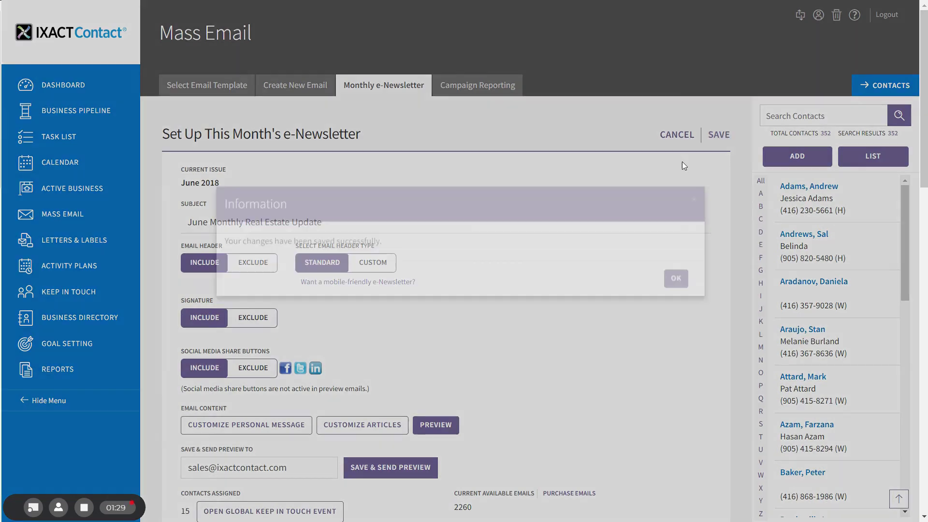
{"action": "left_click", "coordinate": [672, 298]}
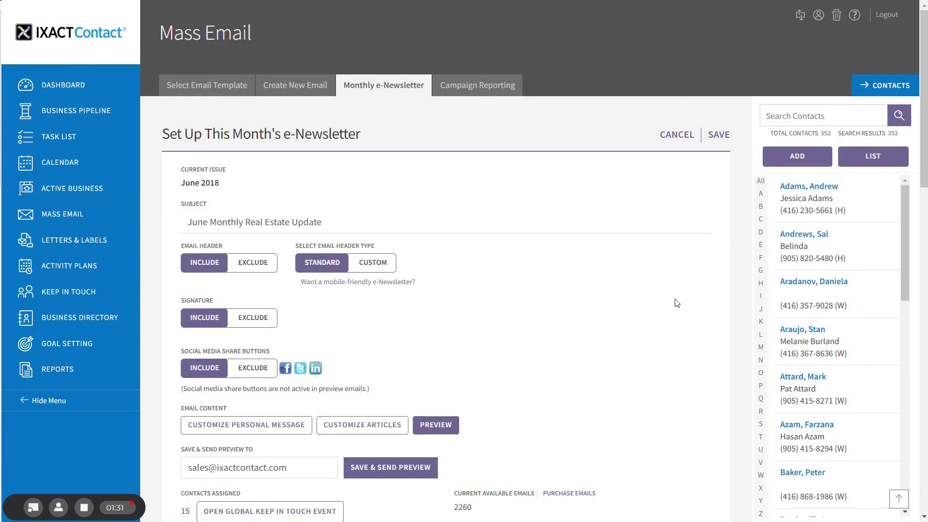